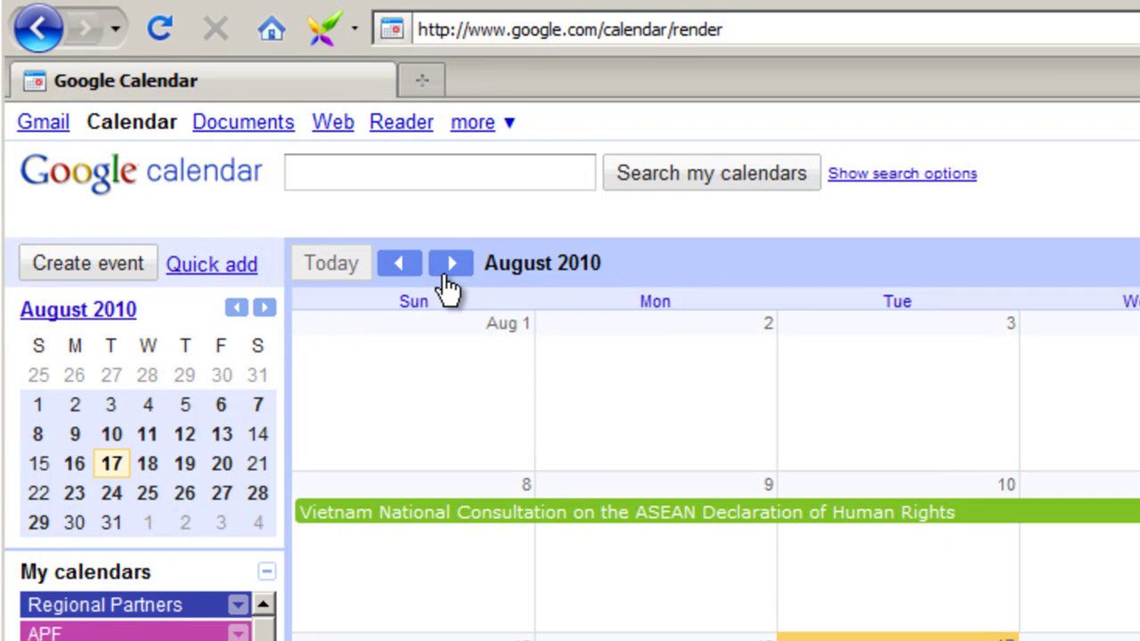
Browse the month view from June to October 2010 and return to August 2010.
click(400, 266)
click(401, 266)
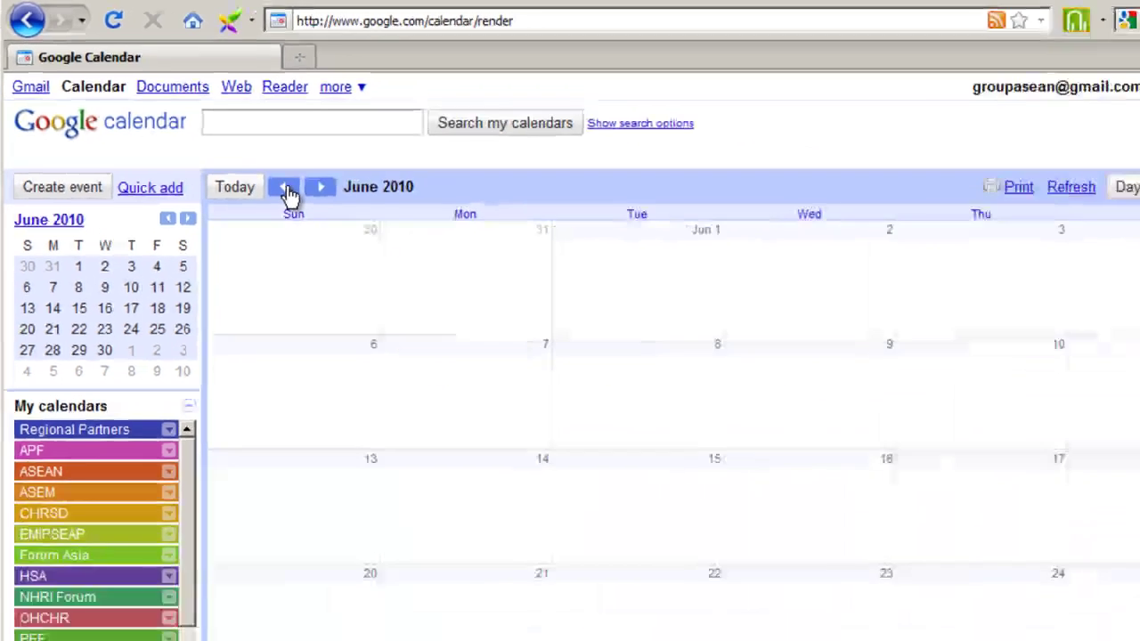
click(322, 196)
click(259, 154)
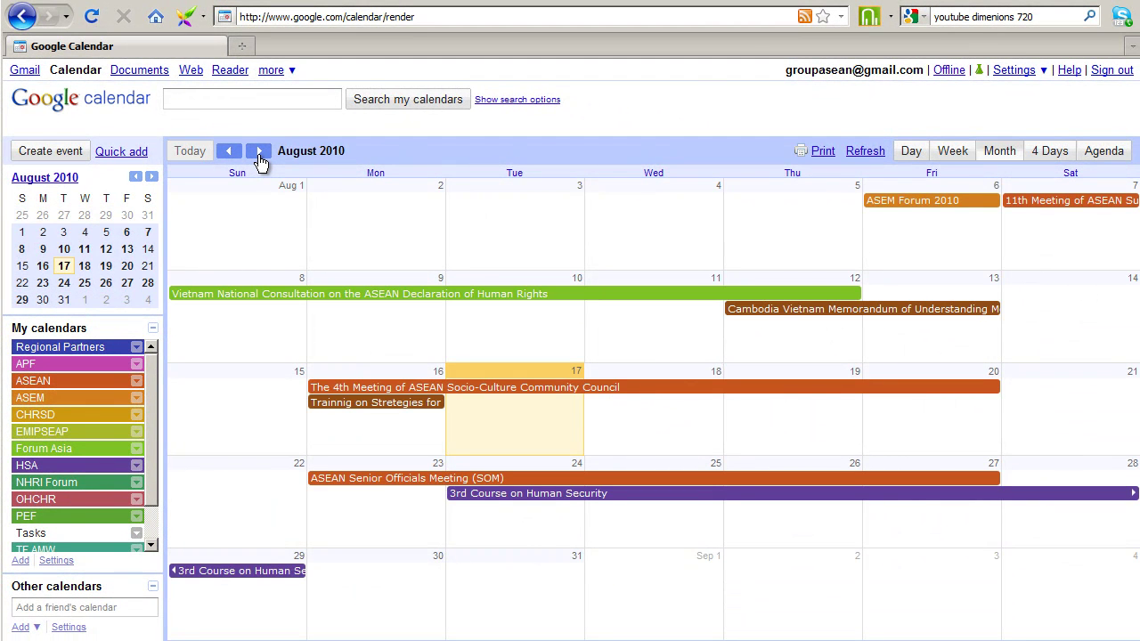
click(259, 156)
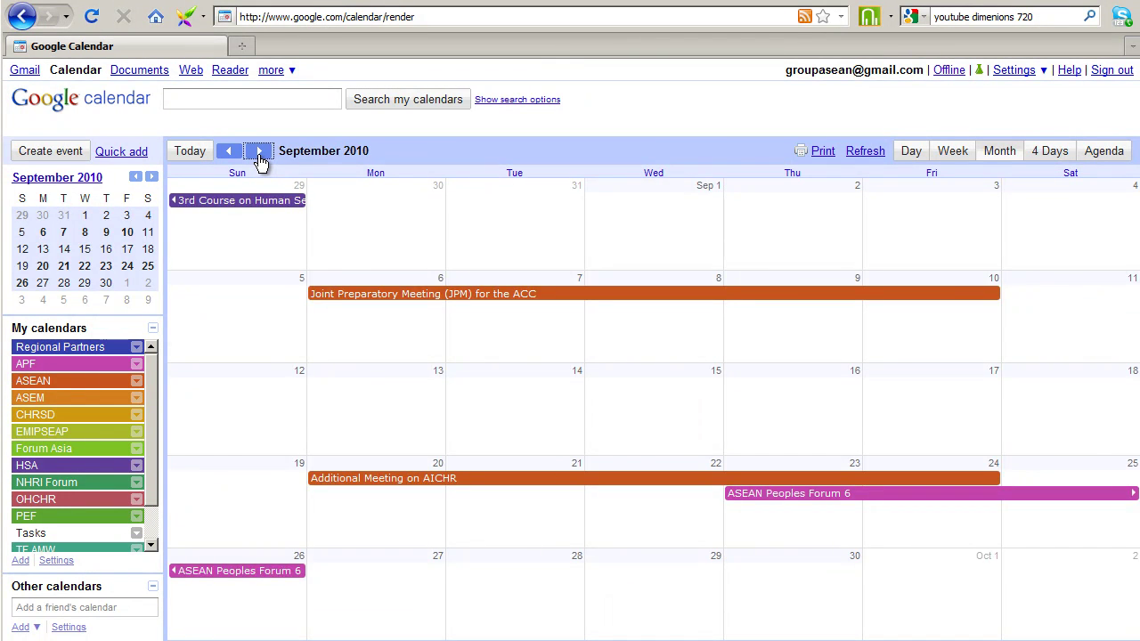
click(259, 153)
click(229, 155)
click(229, 156)
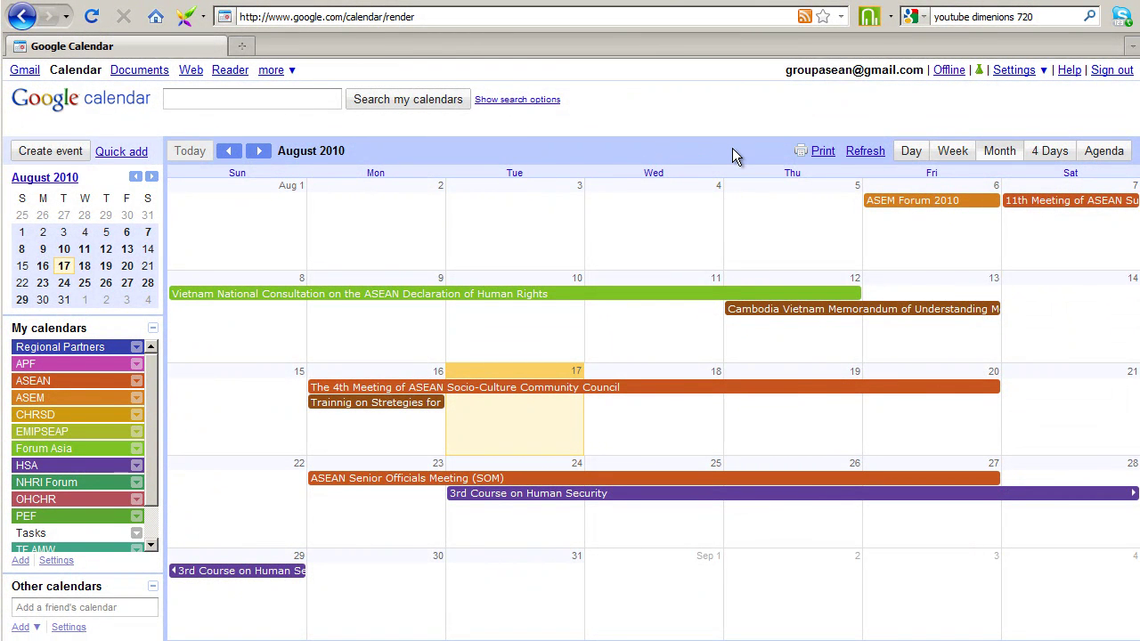
View the calendar in the Week, Day, 4 Days and Agenda layouts and return to the Month layout.
click(885, 158)
click(955, 158)
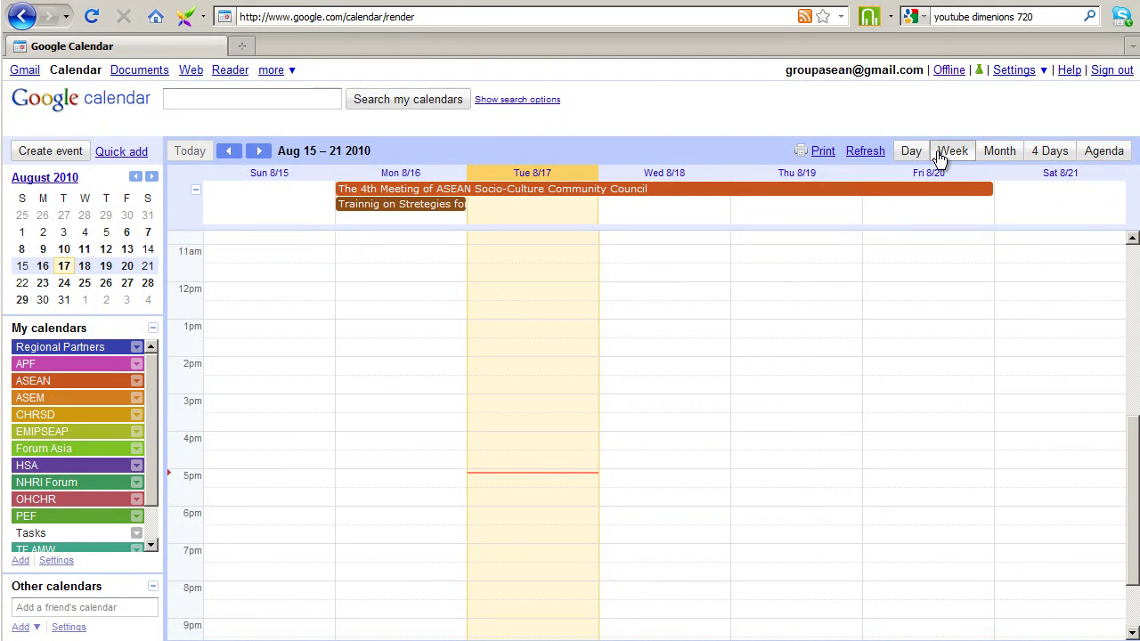
click(917, 156)
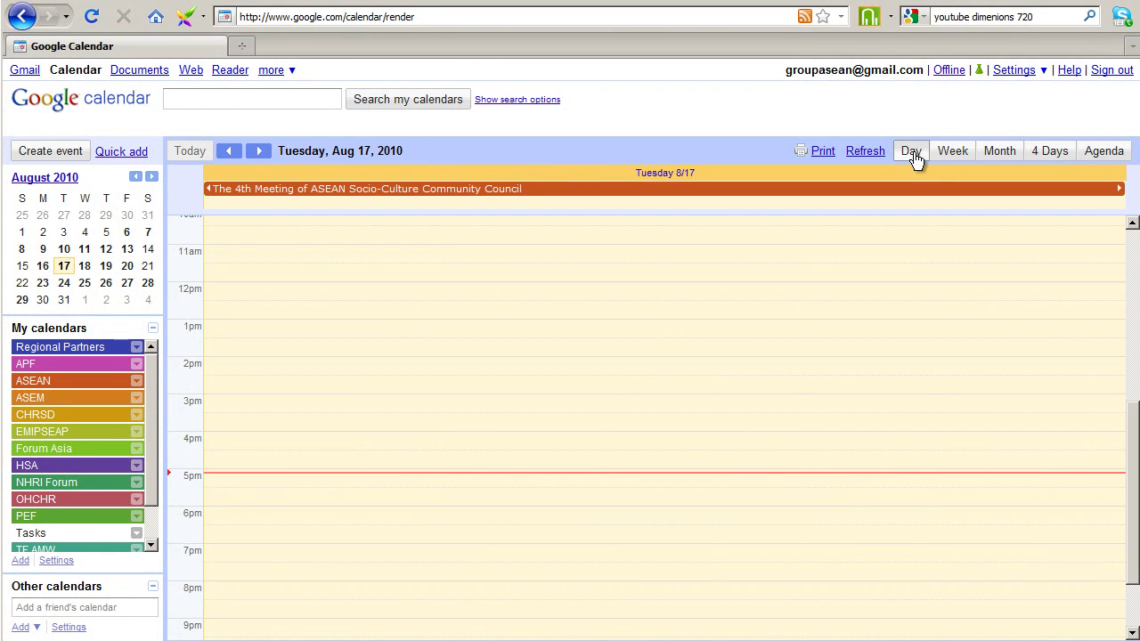
click(1039, 156)
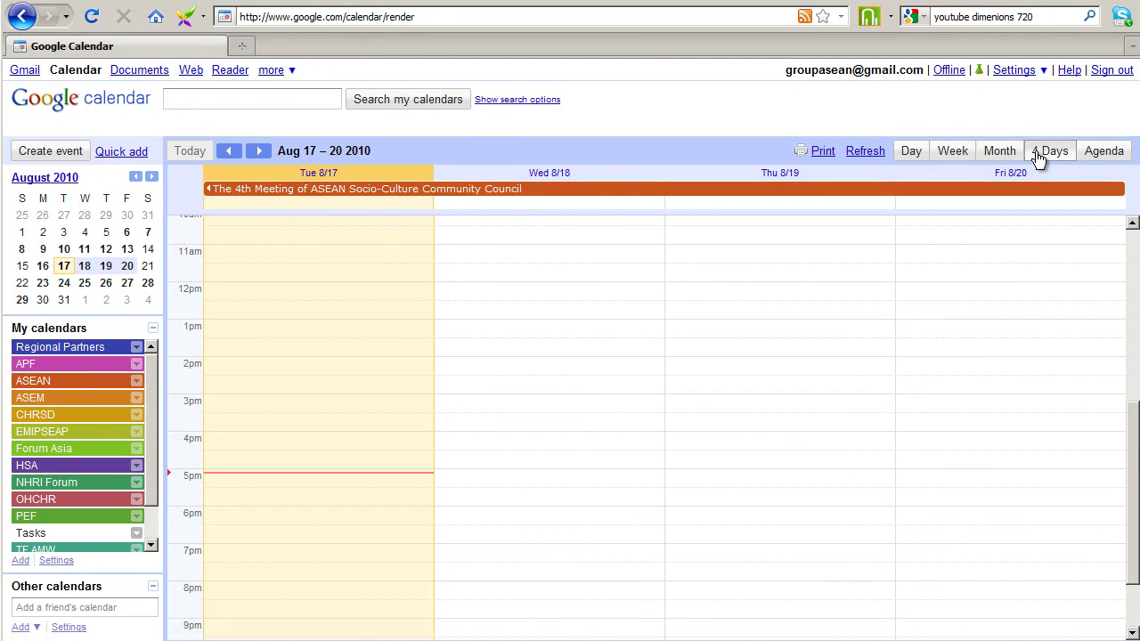
click(1103, 156)
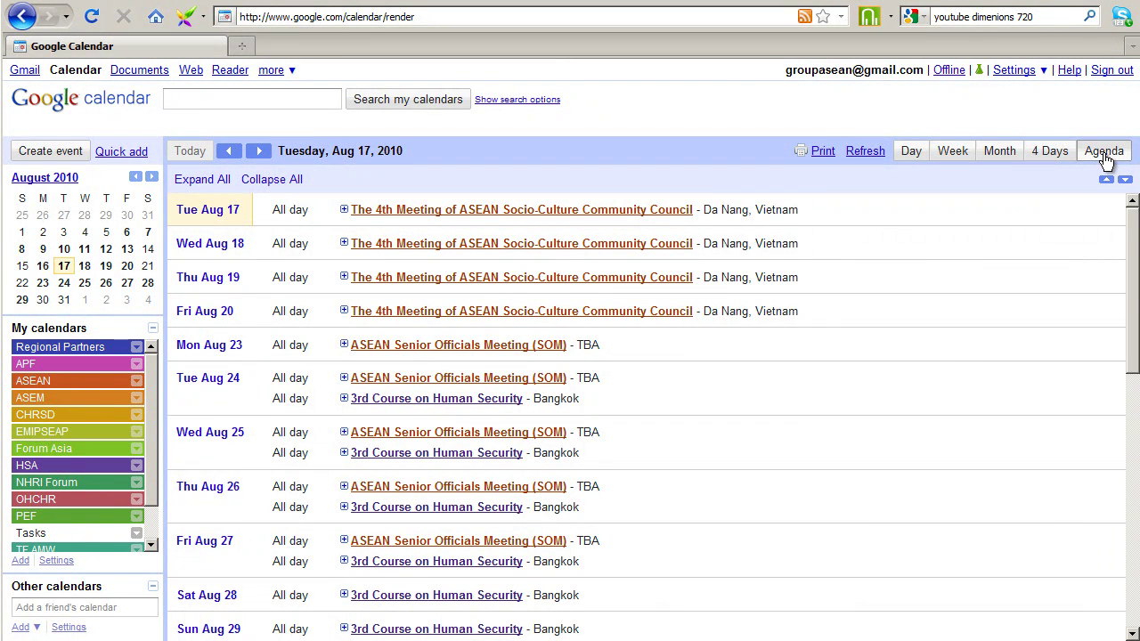
mouse_move(1132, 241)
mouse_down()
mouse_move(1133, 463)
mouse_move(1133, 231)
mouse_up()
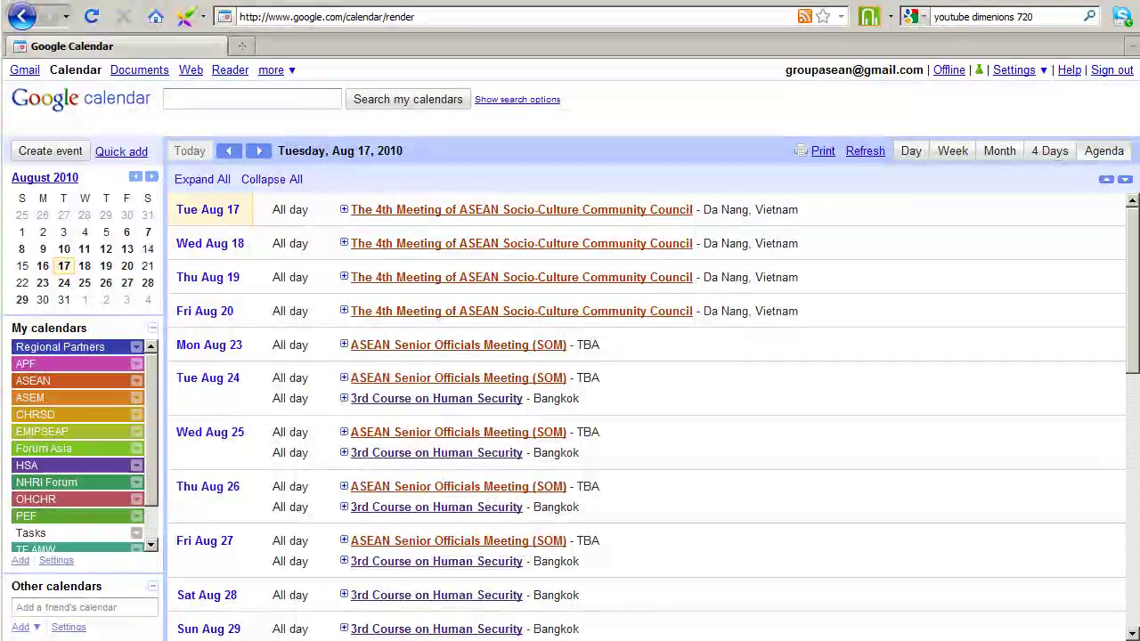
click(1003, 156)
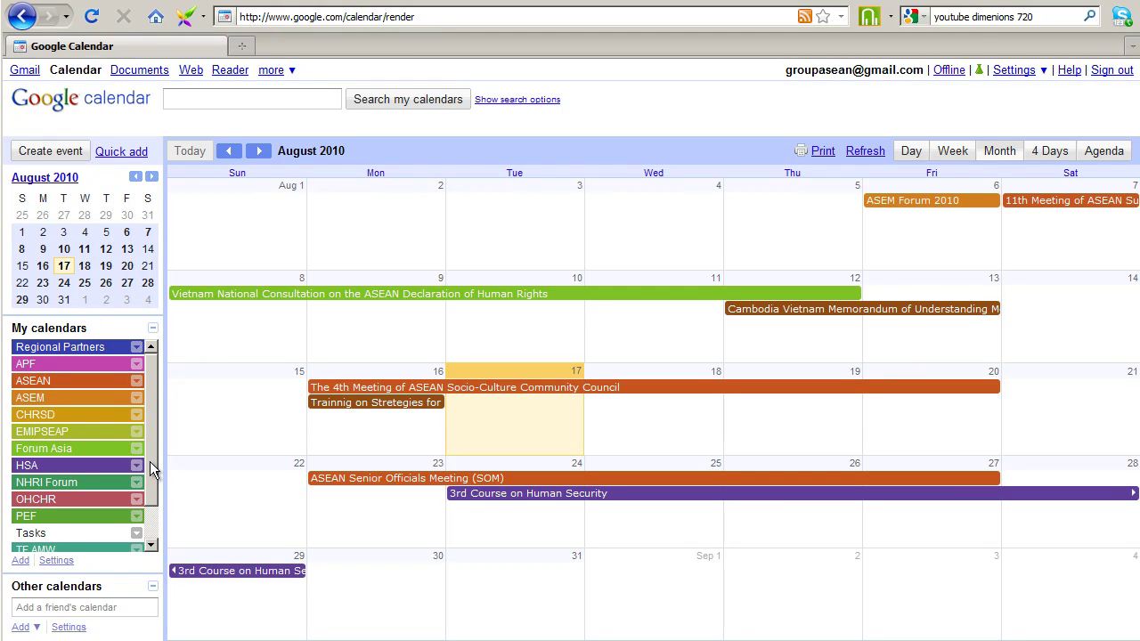
Hide the UNIAP, HSA, Forum Asia and ASEM calendars from the month view.
drag(150, 461, 154, 495)
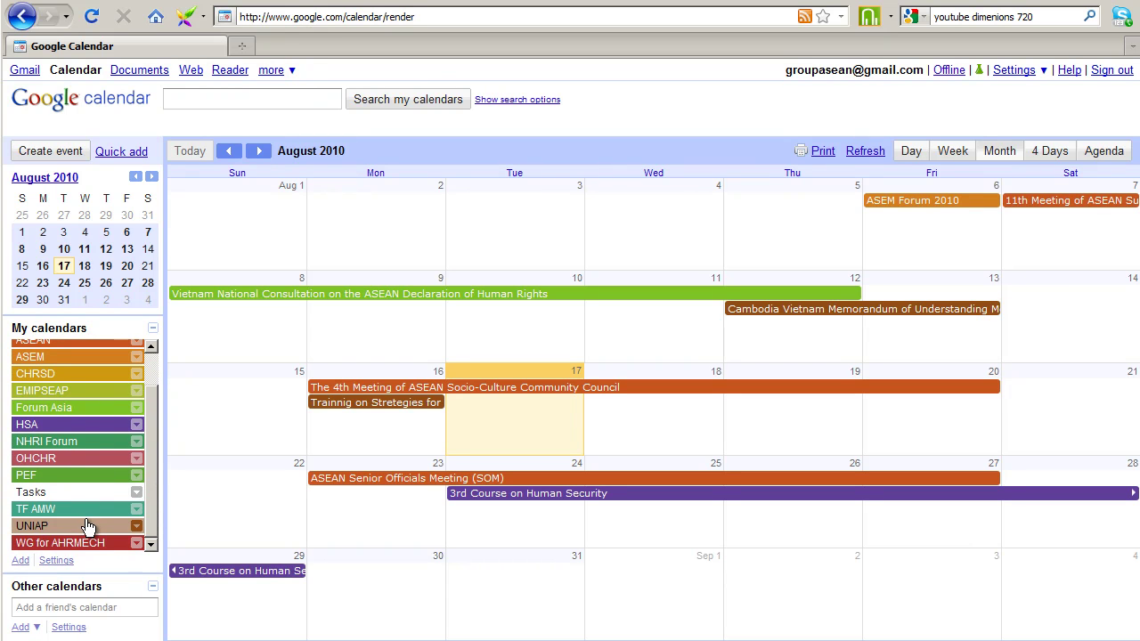
click(87, 526)
click(82, 433)
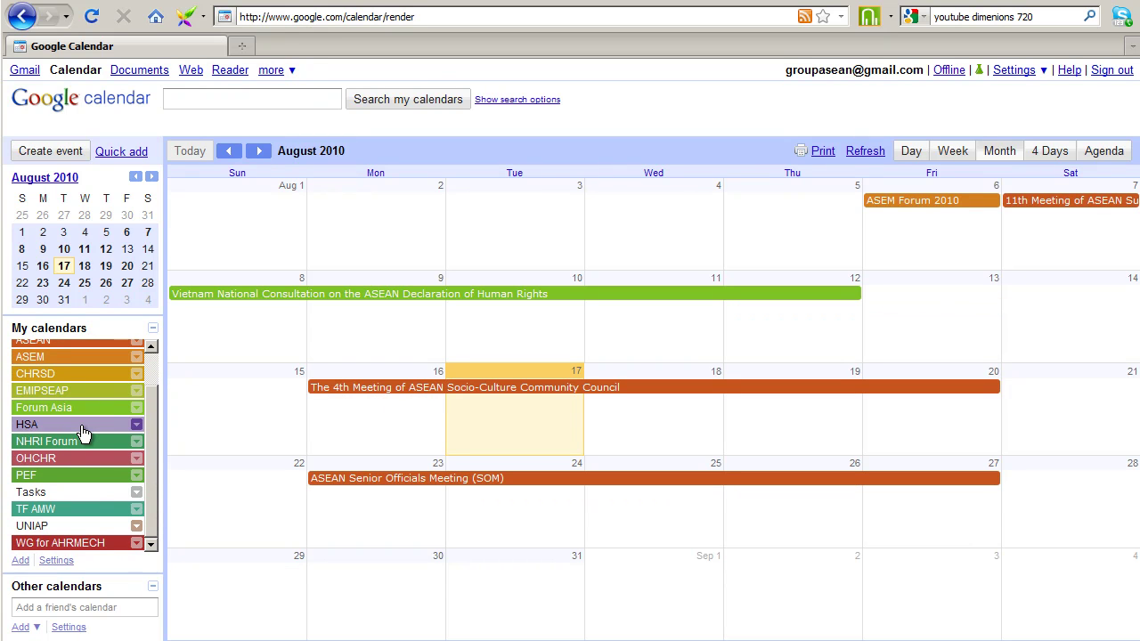
click(105, 410)
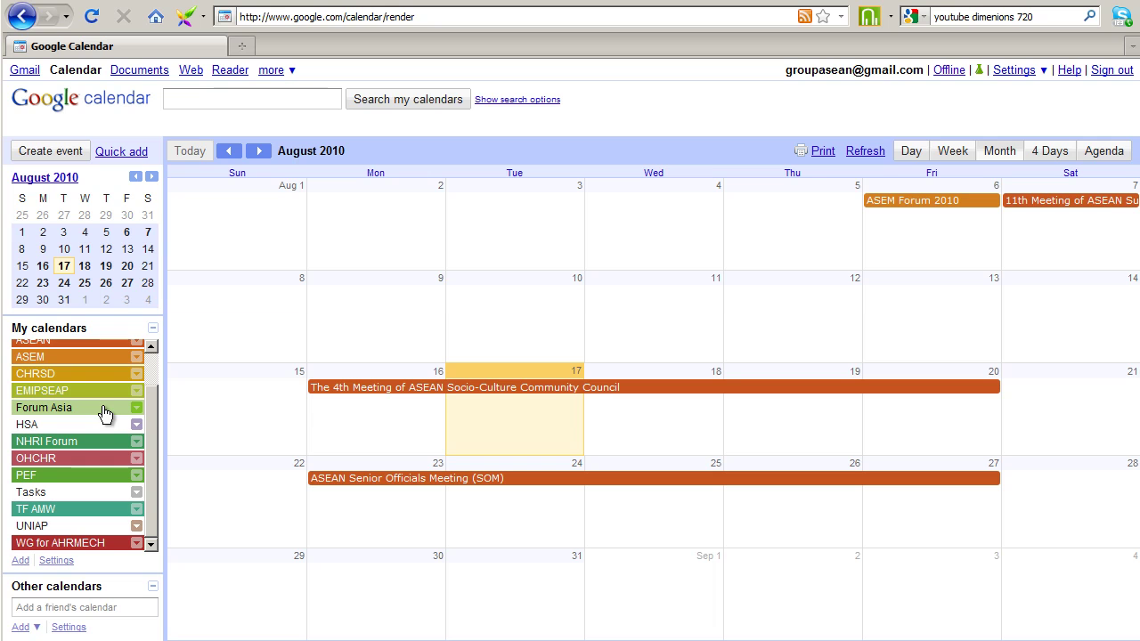
drag(157, 409, 153, 387)
click(95, 398)
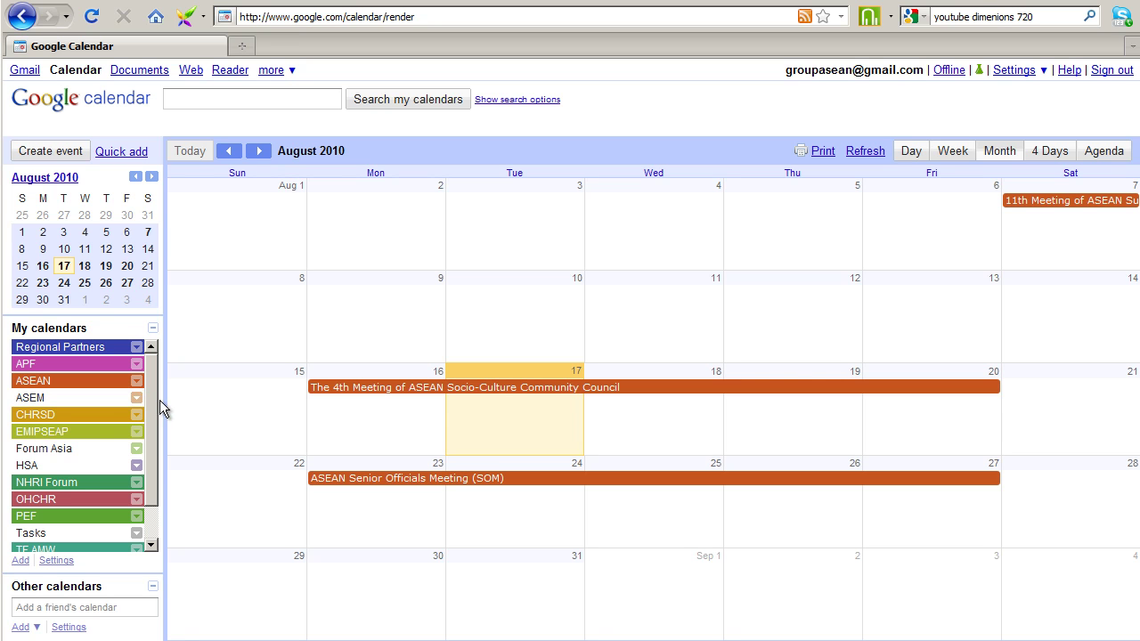
Show the hidden ASEM, Forum Asia, HSA and UNIAP calendars again.
scroll(157, 427, down, 2)
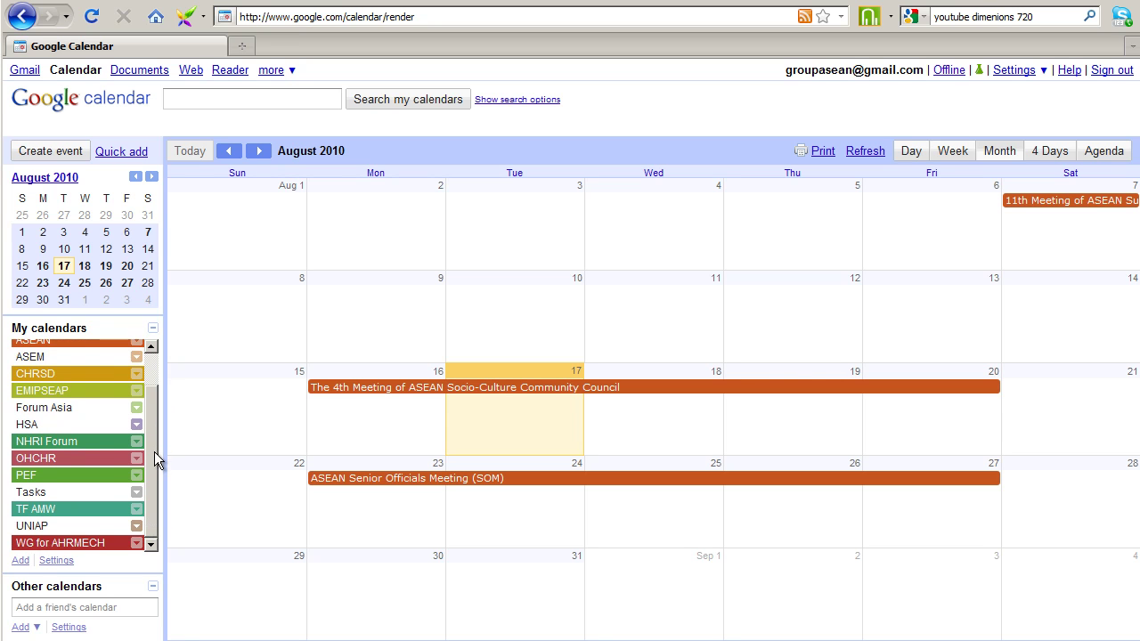
scroll(154, 451, up, 2)
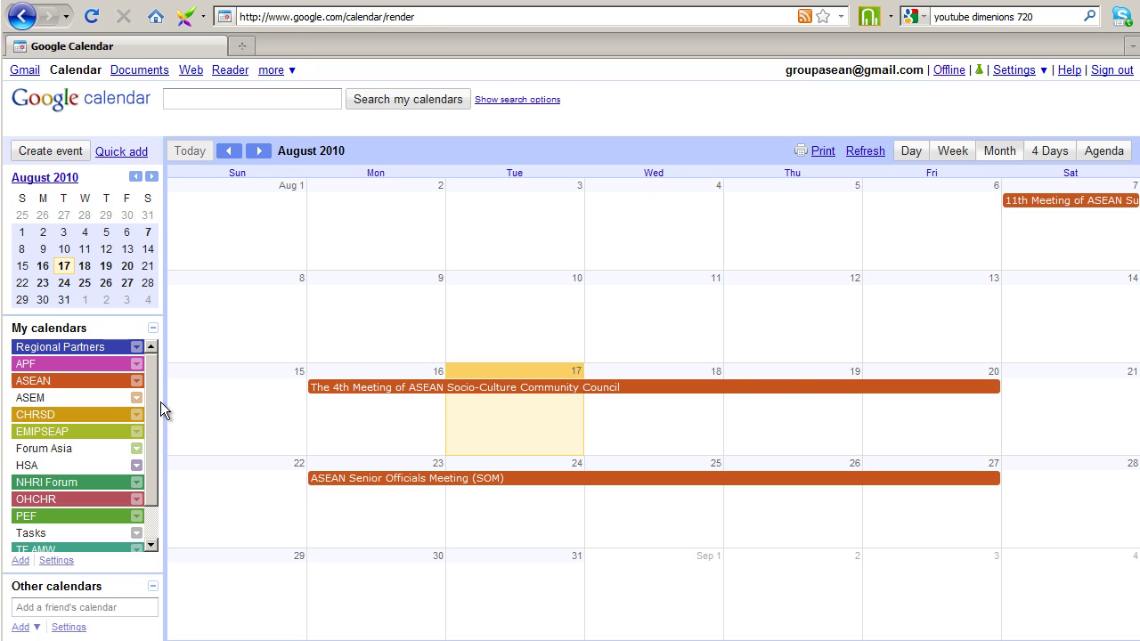
click(103, 405)
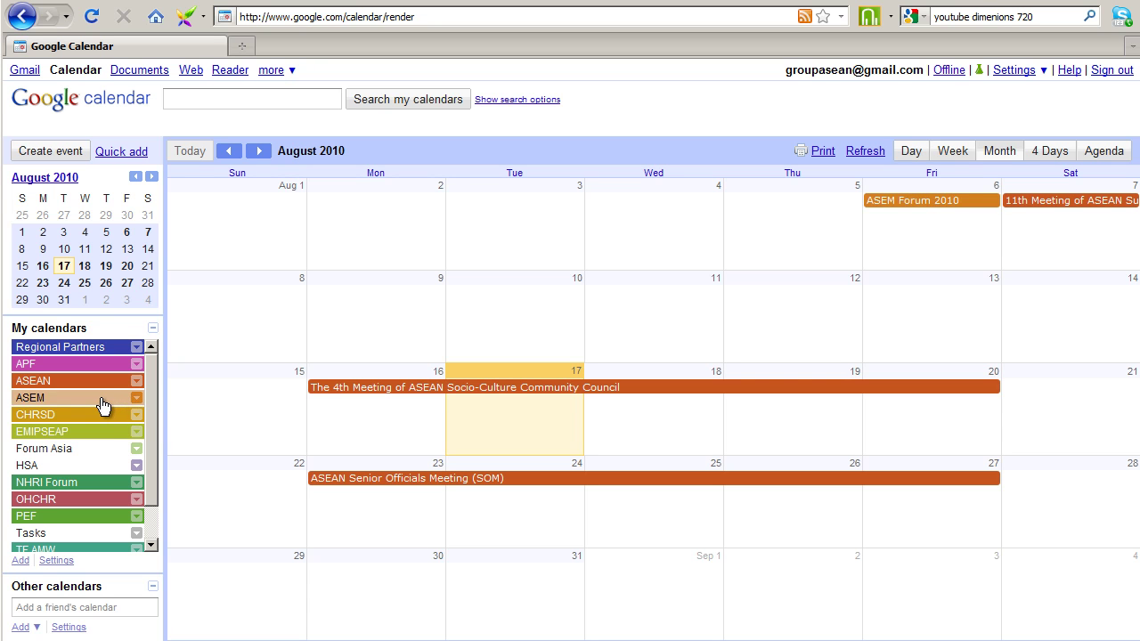
click(92, 452)
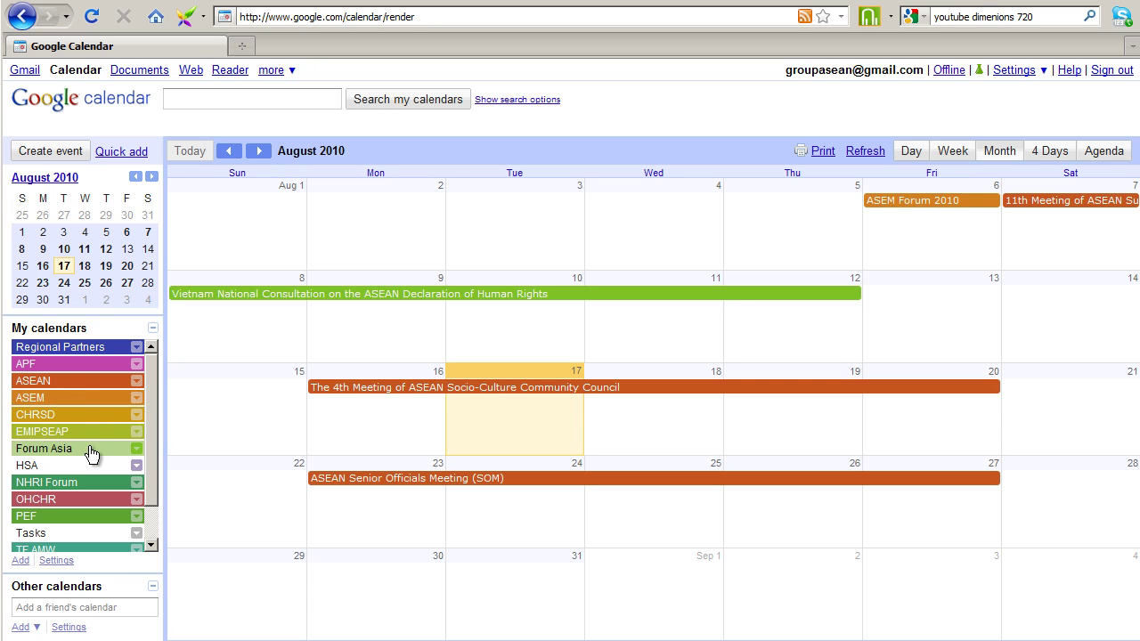
click(84, 466)
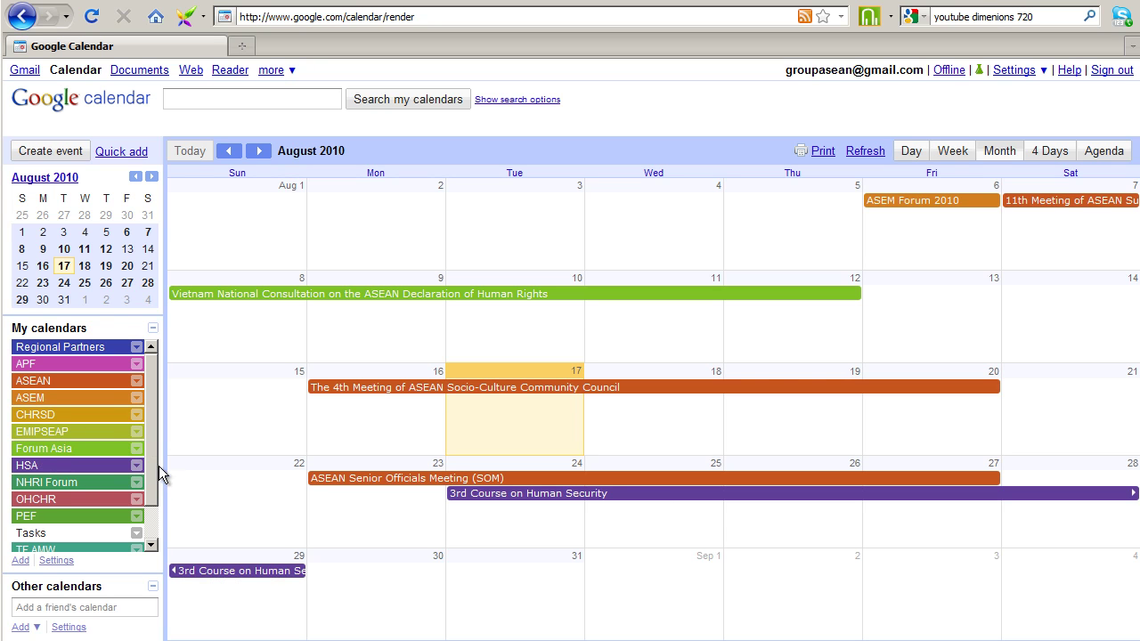
scroll(150, 497, down, 2)
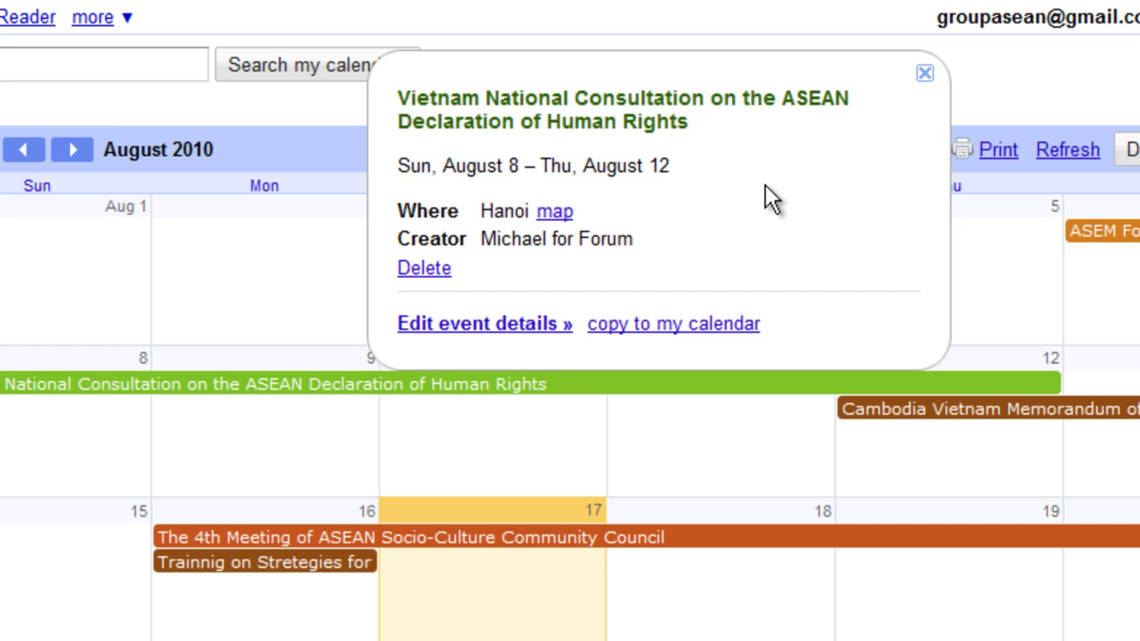
Open the Vietnam National Consultation event for editing and examine its calendar choices, description and guest entry fields.
click(514, 323)
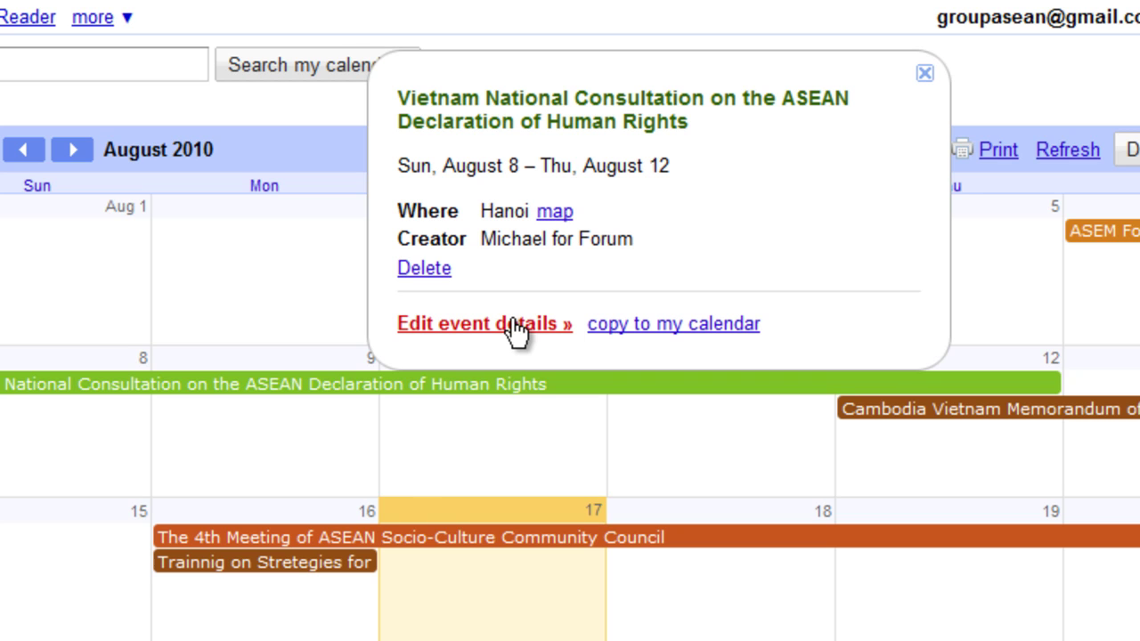
click(516, 331)
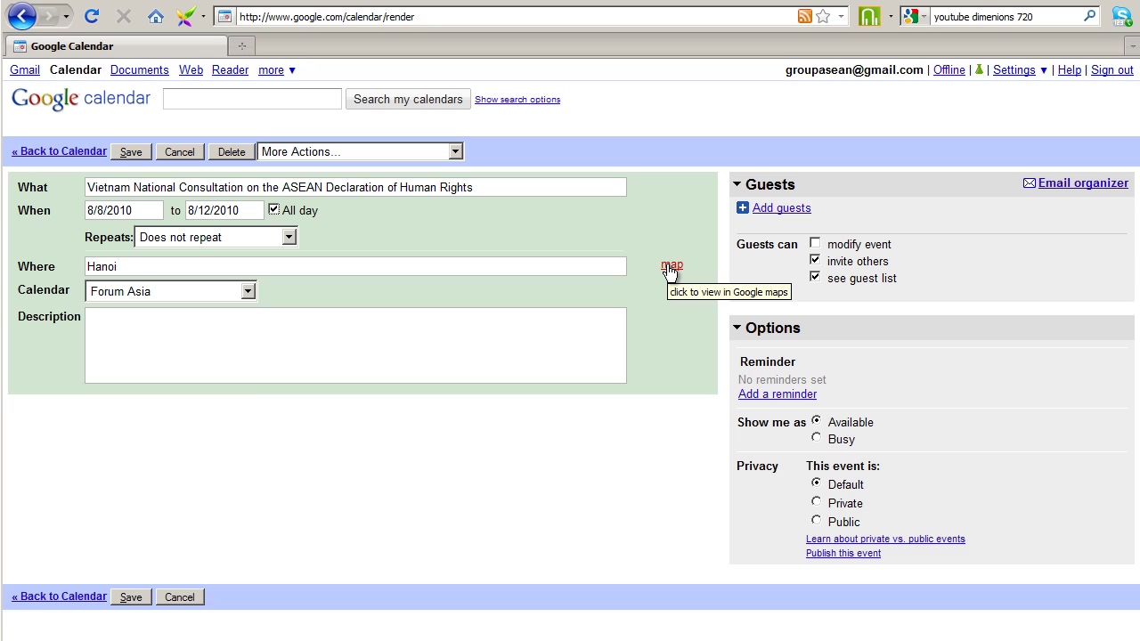
click(249, 291)
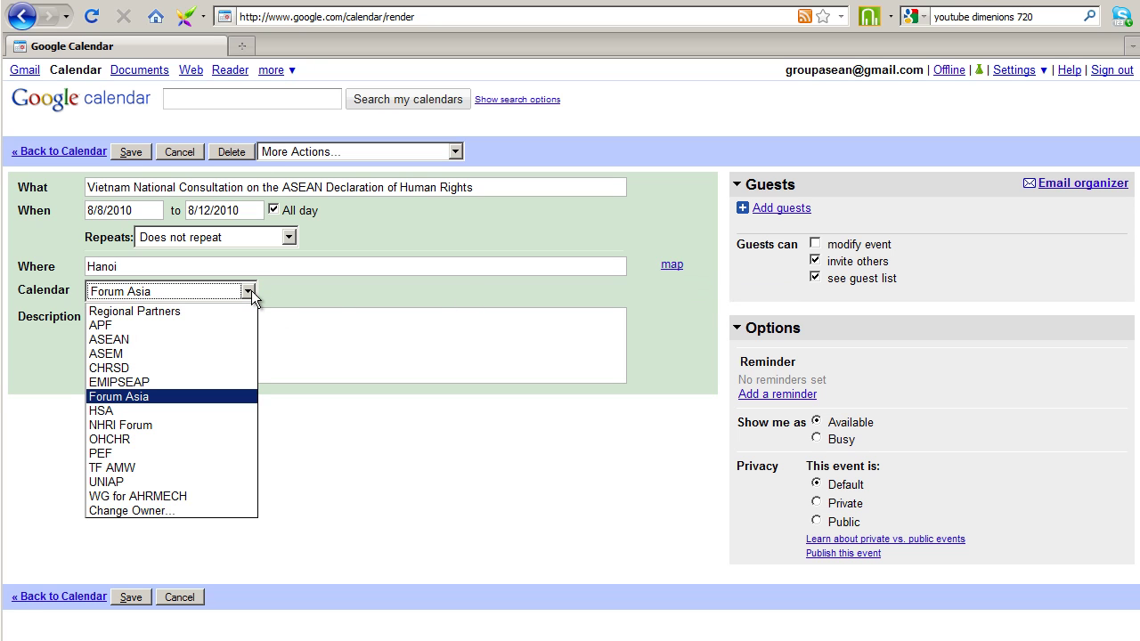
click(251, 290)
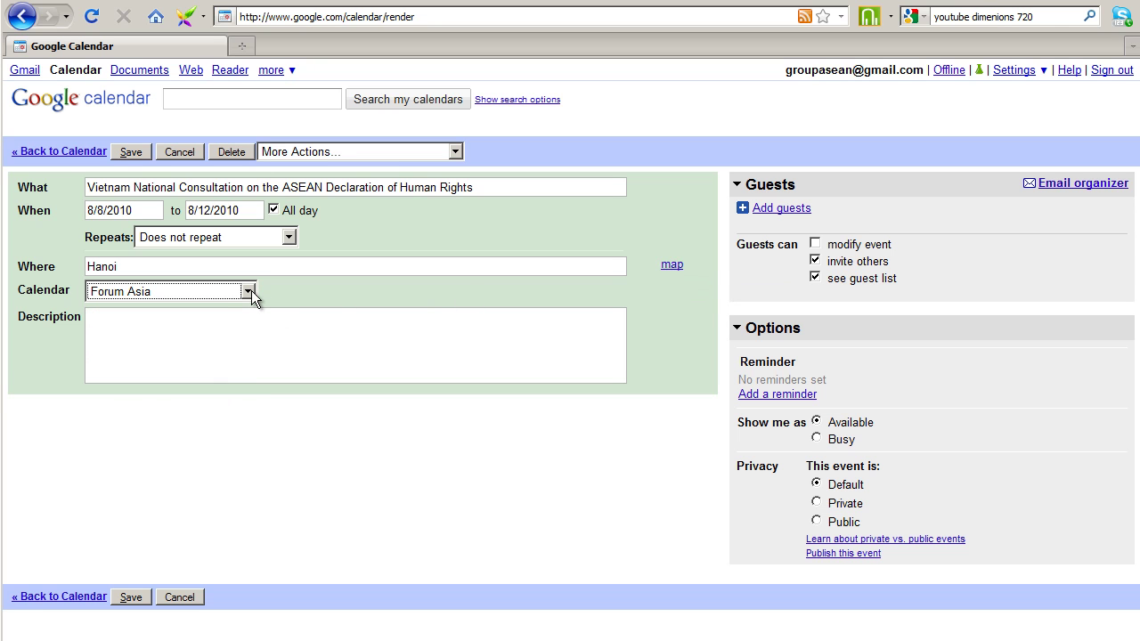
click(239, 321)
click(745, 214)
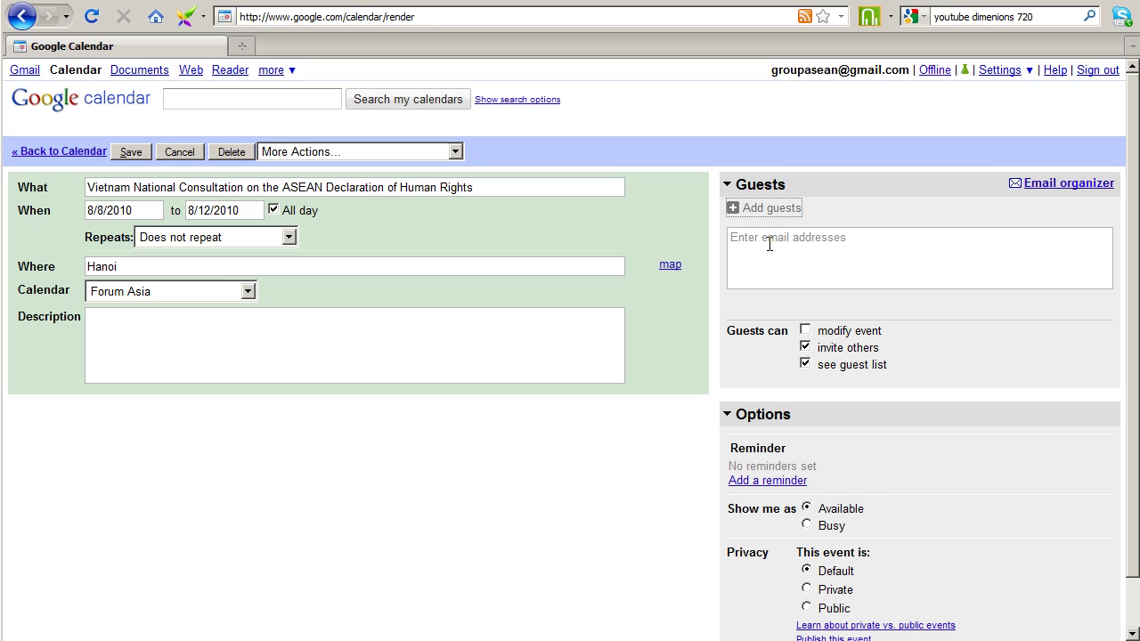
click(735, 212)
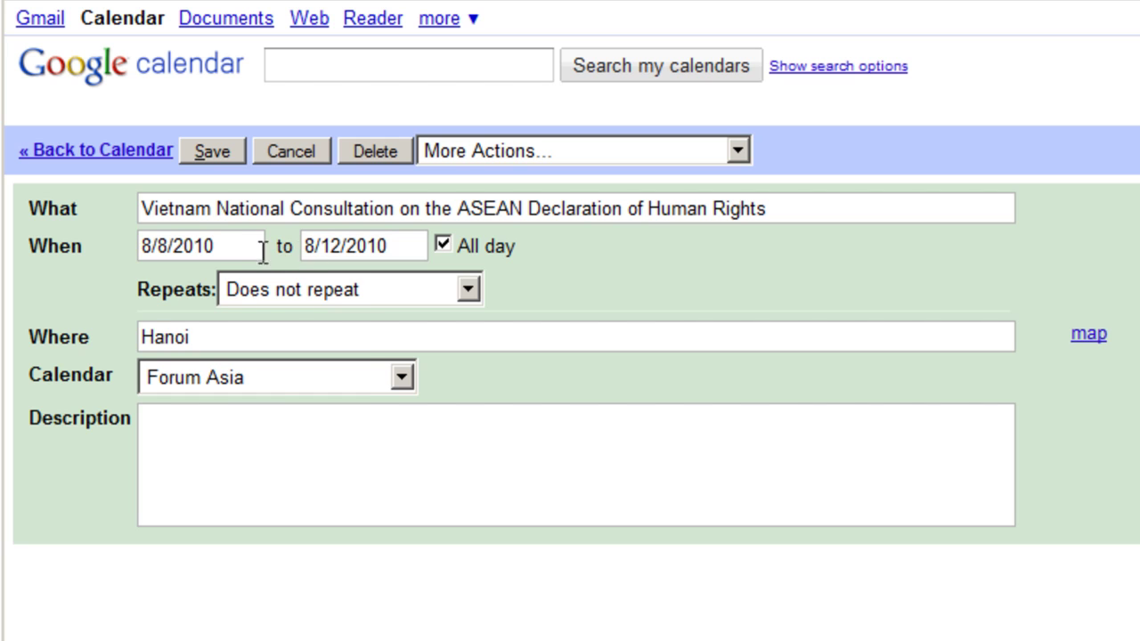
Examine the event's start and end date pickers, browsing ahead to December 2010, and its repeat setting.
click(228, 246)
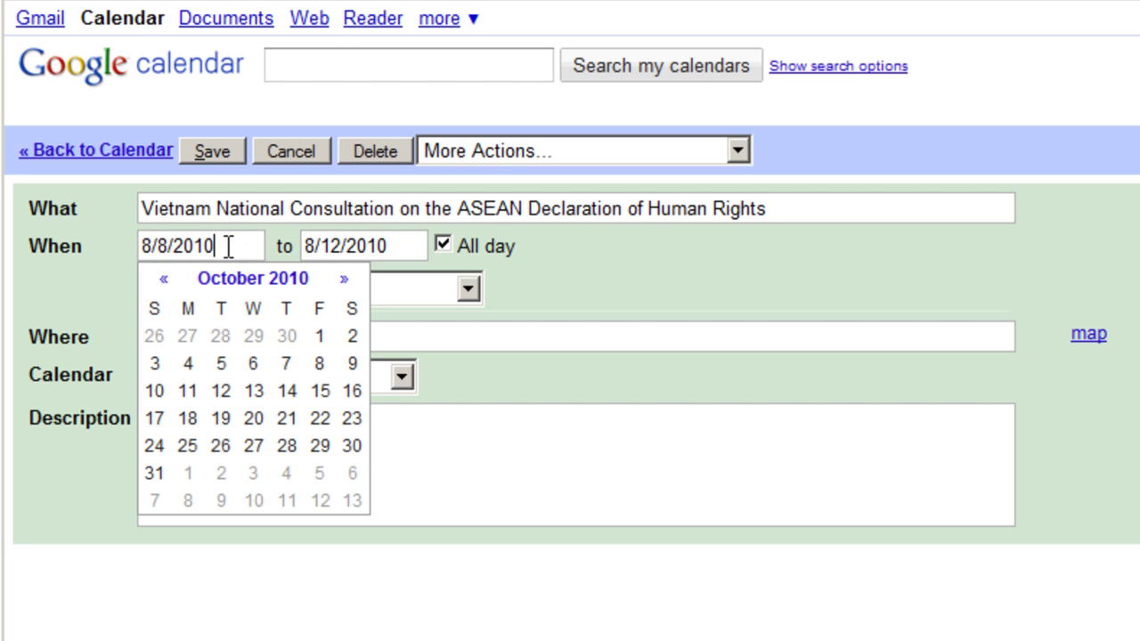
click(343, 283)
click(343, 283)
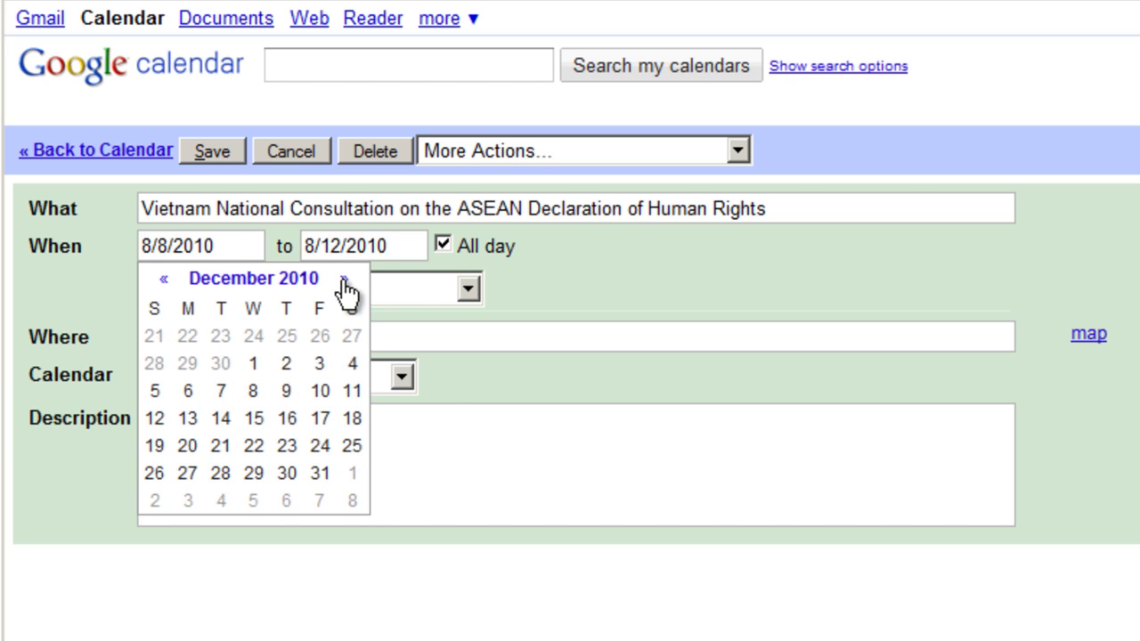
click(380, 246)
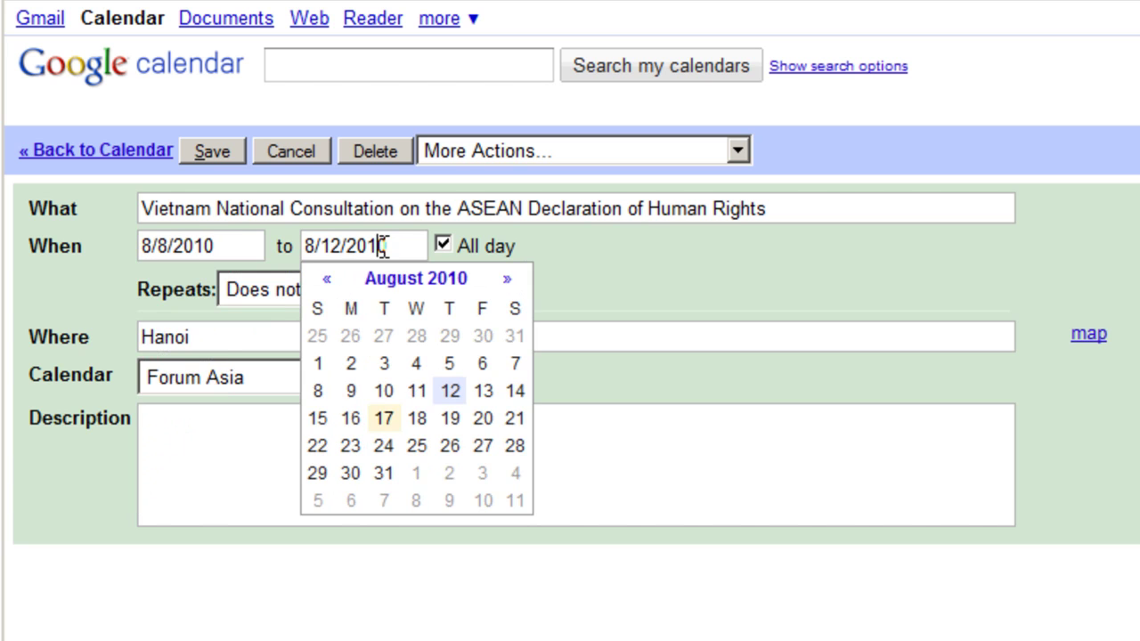
click(277, 292)
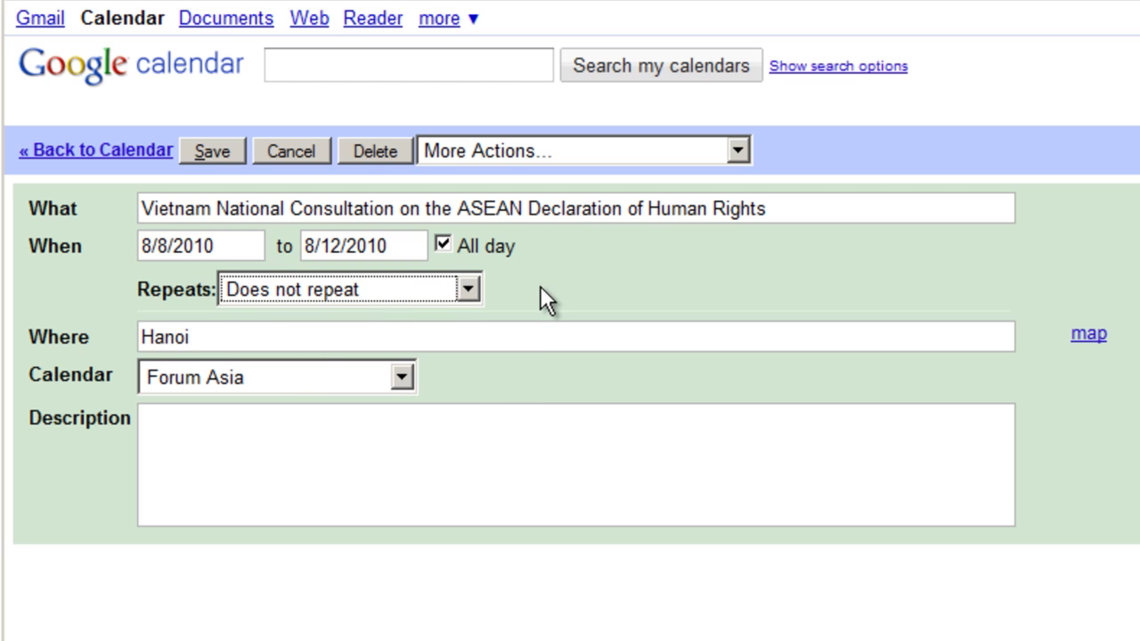
Turn off the event's All day option to view the end time choices, and turn All day back on.
click(442, 247)
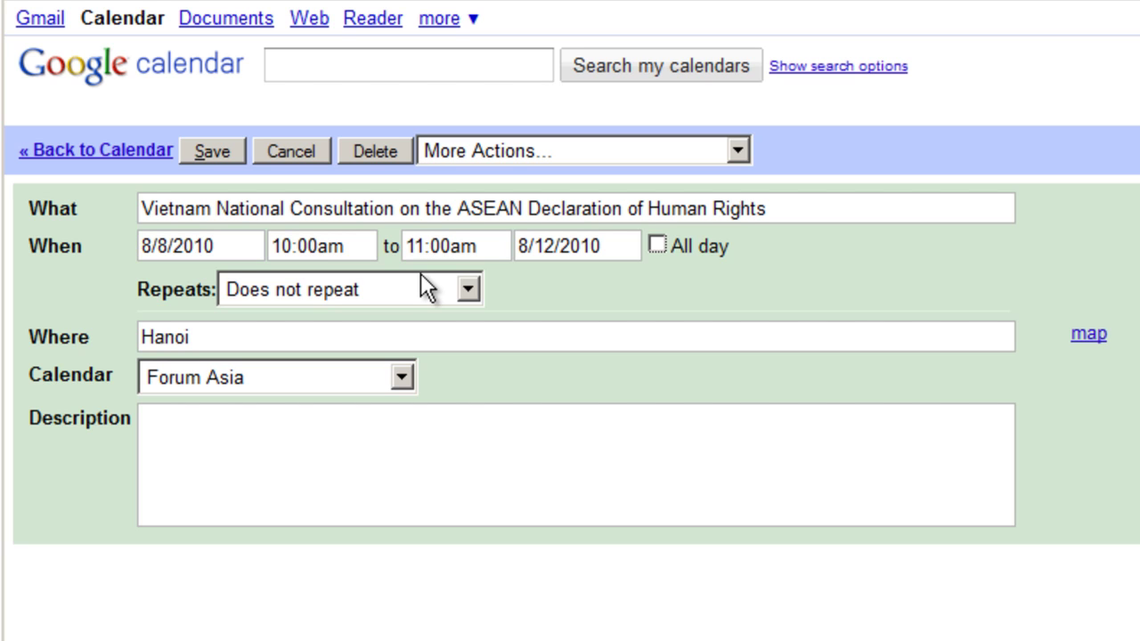
click(495, 247)
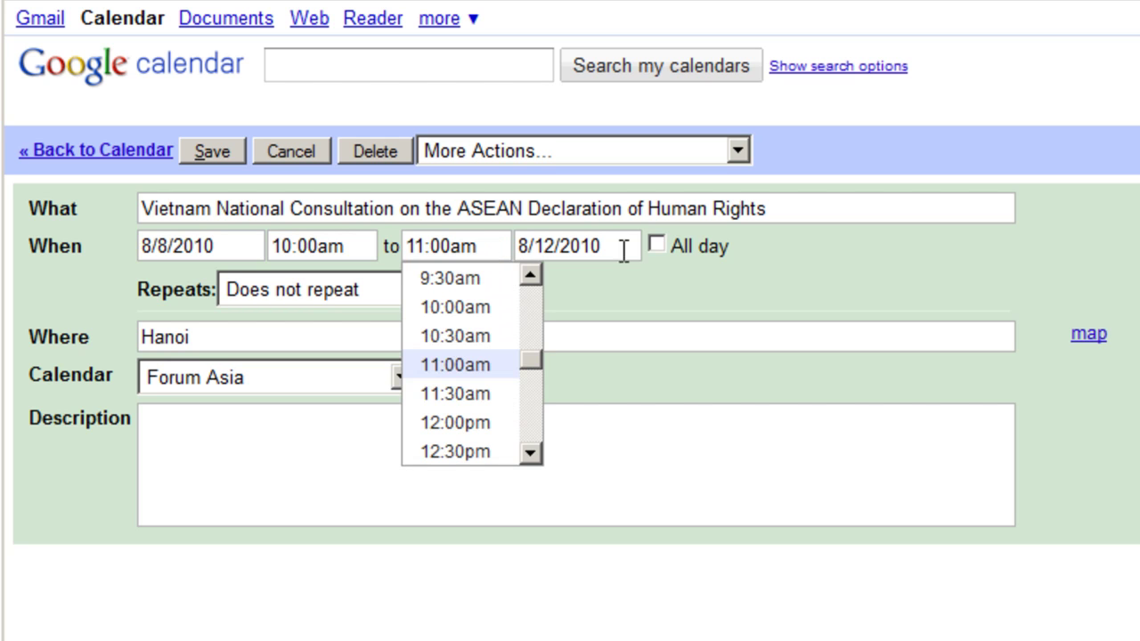
click(654, 248)
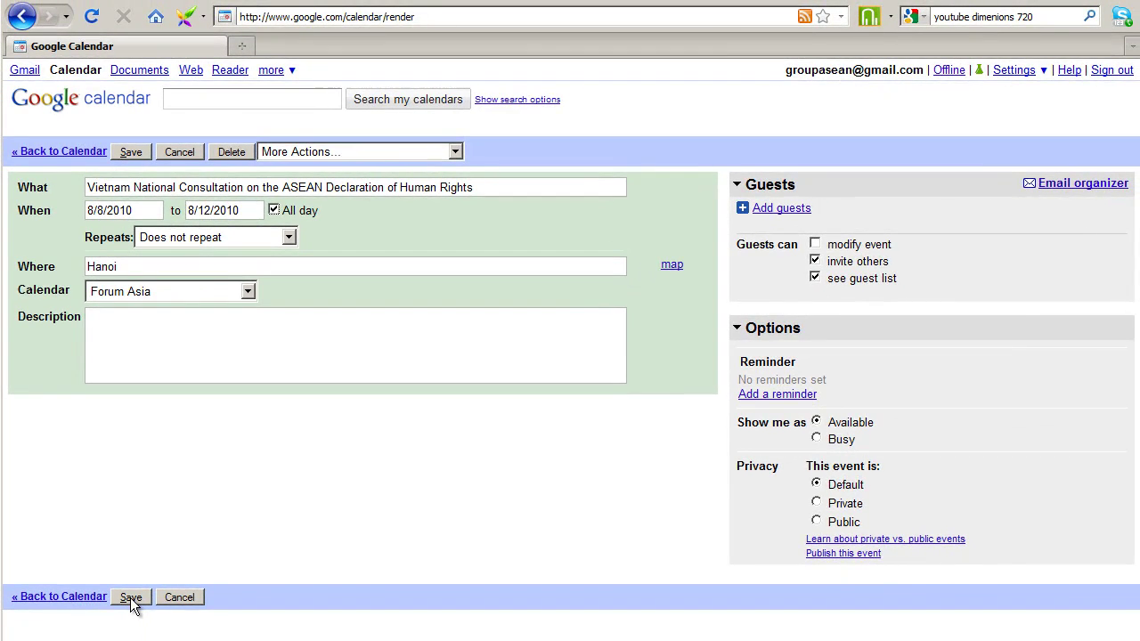
Save the Vietnam National Consultation event and return to the calendar.
click(131, 597)
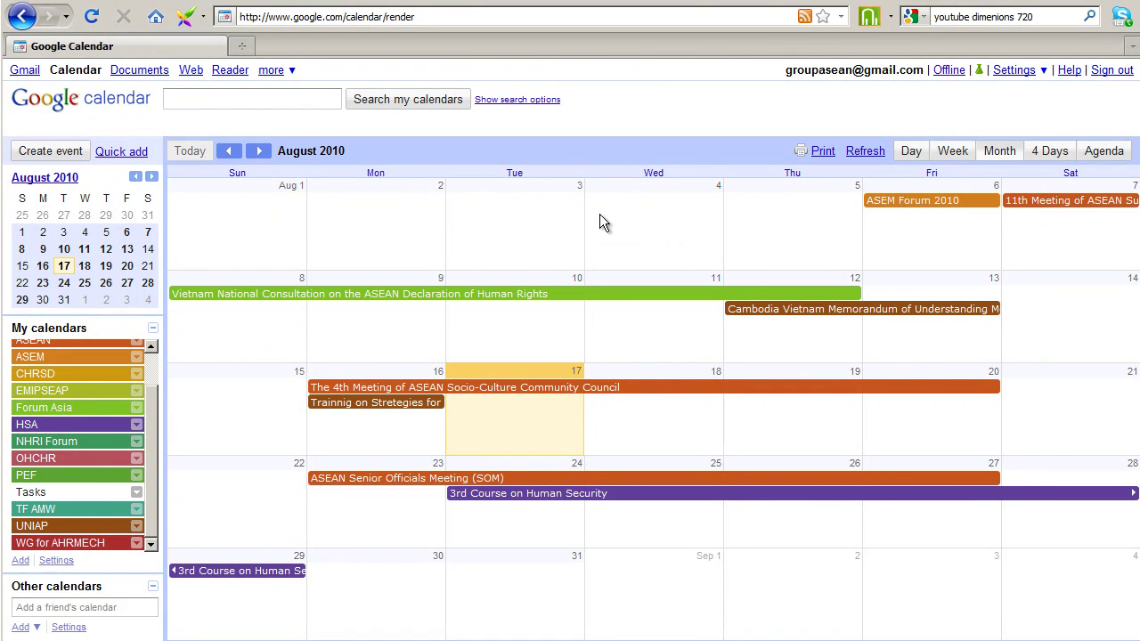
click(624, 337)
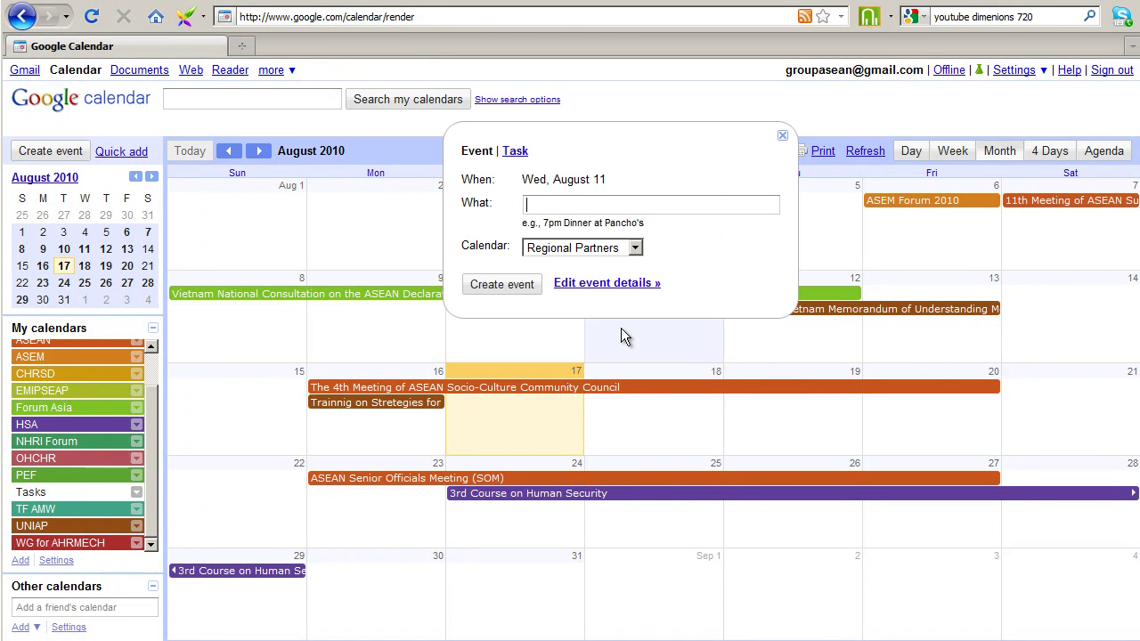
key(Escape)
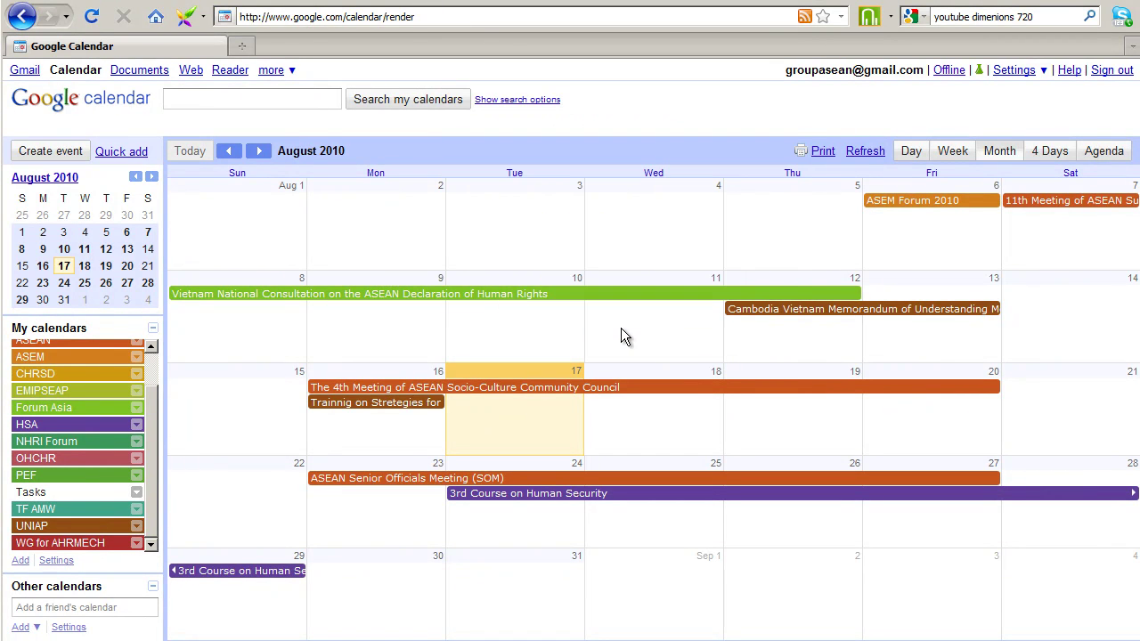
click(621, 329)
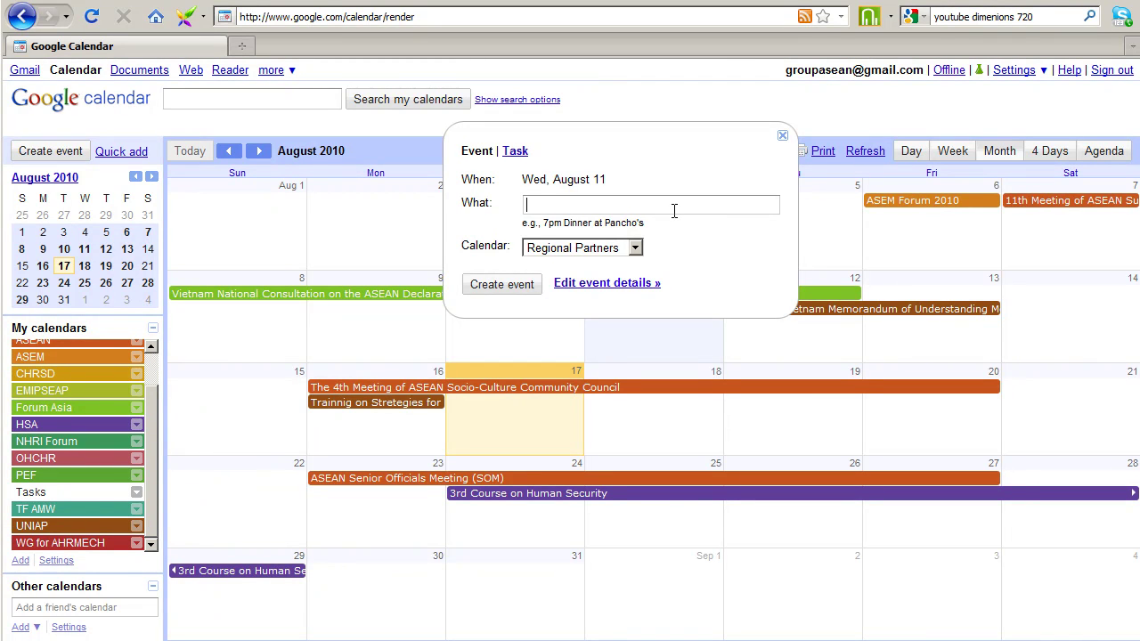
click(781, 136)
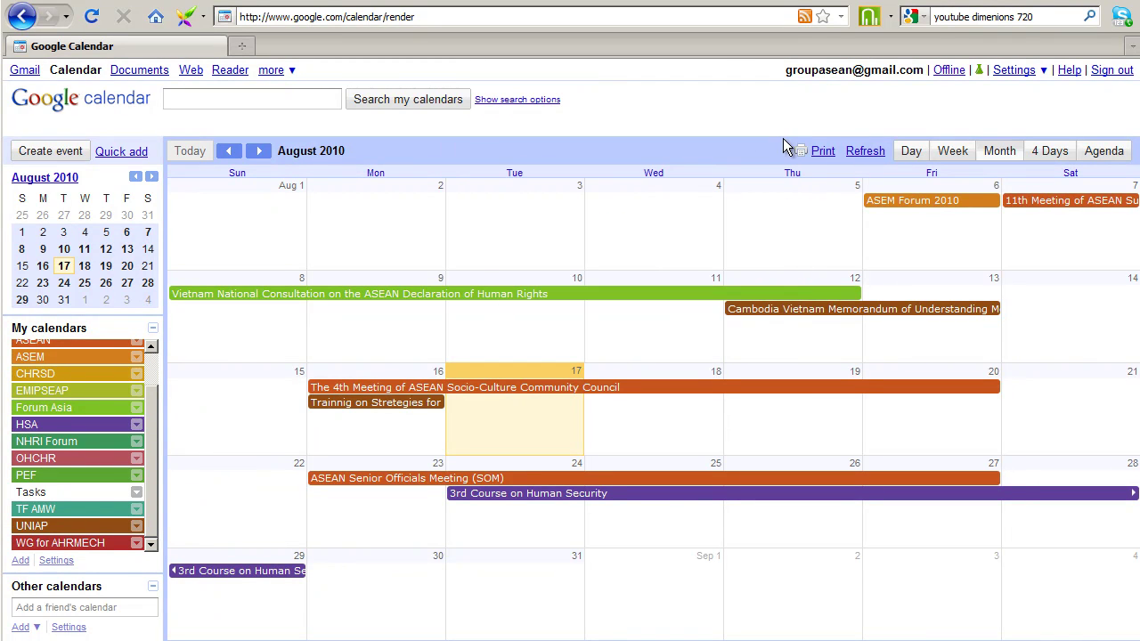
Start an October 27, 2010 event titled "ASEAN Senior Officials Meeting (SOM) and Related Meetings" in the ASEAN calendar.
click(259, 152)
click(259, 152)
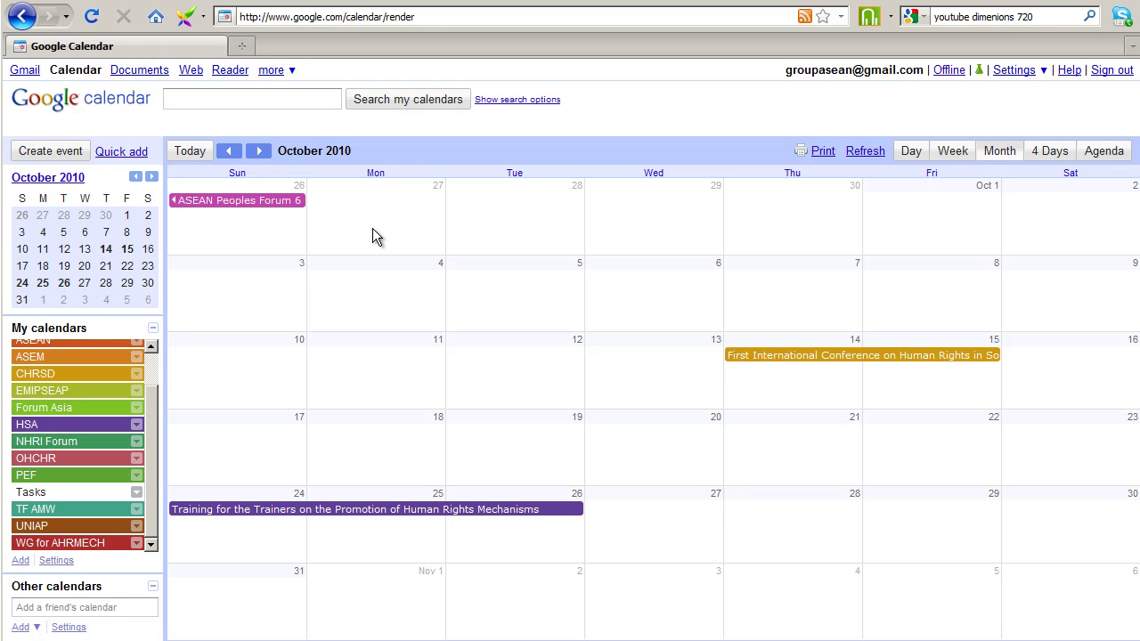
click(655, 512)
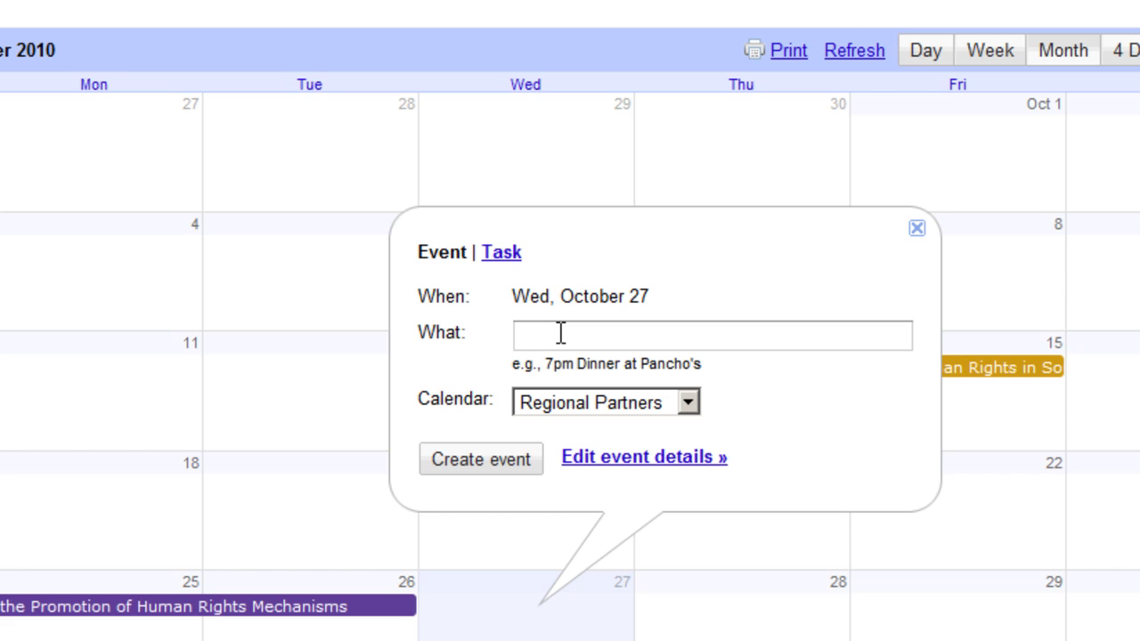
key(ctrl+v)
key(Home)
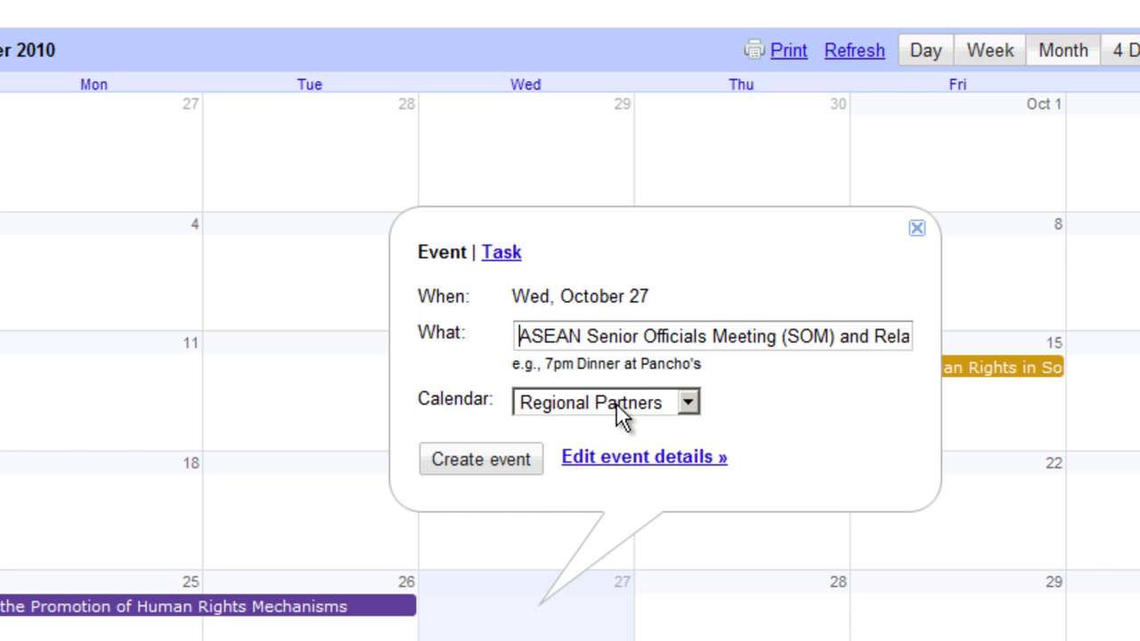
click(682, 405)
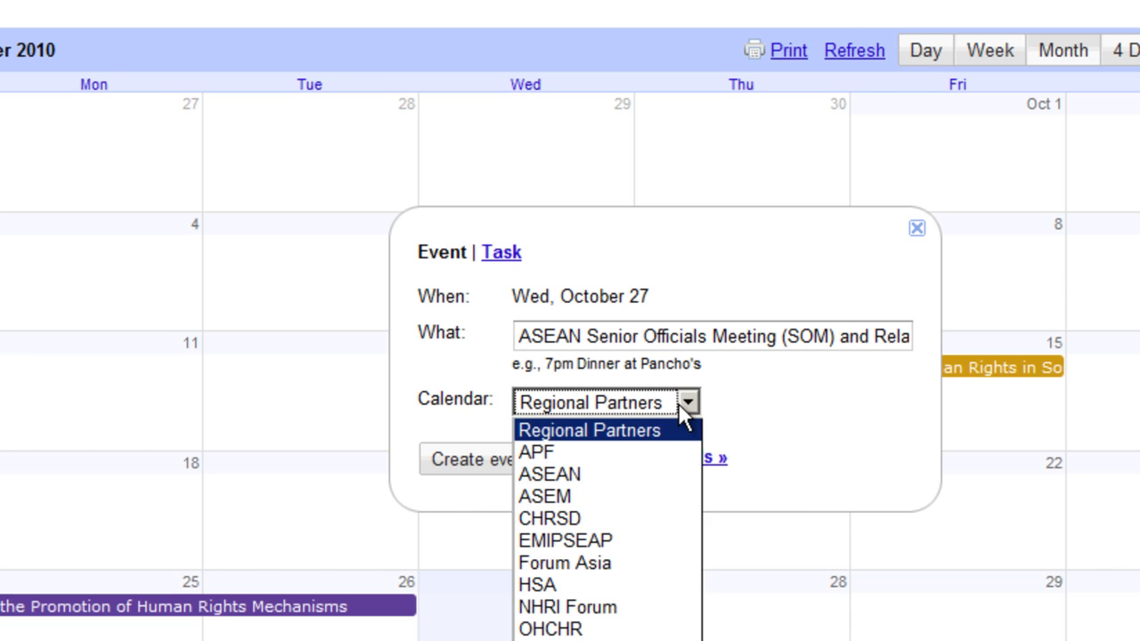
click(594, 475)
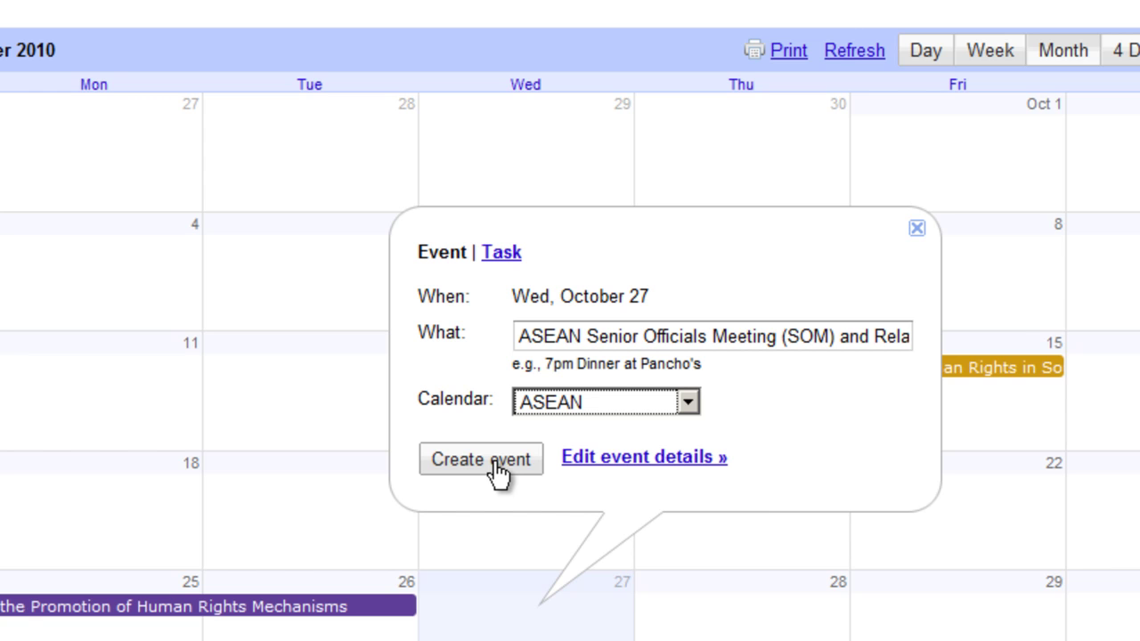
In the event's details, set the end date to 10/28/2010 and the location to Hanoi, and save the Senior Officials Meeting.
click(625, 459)
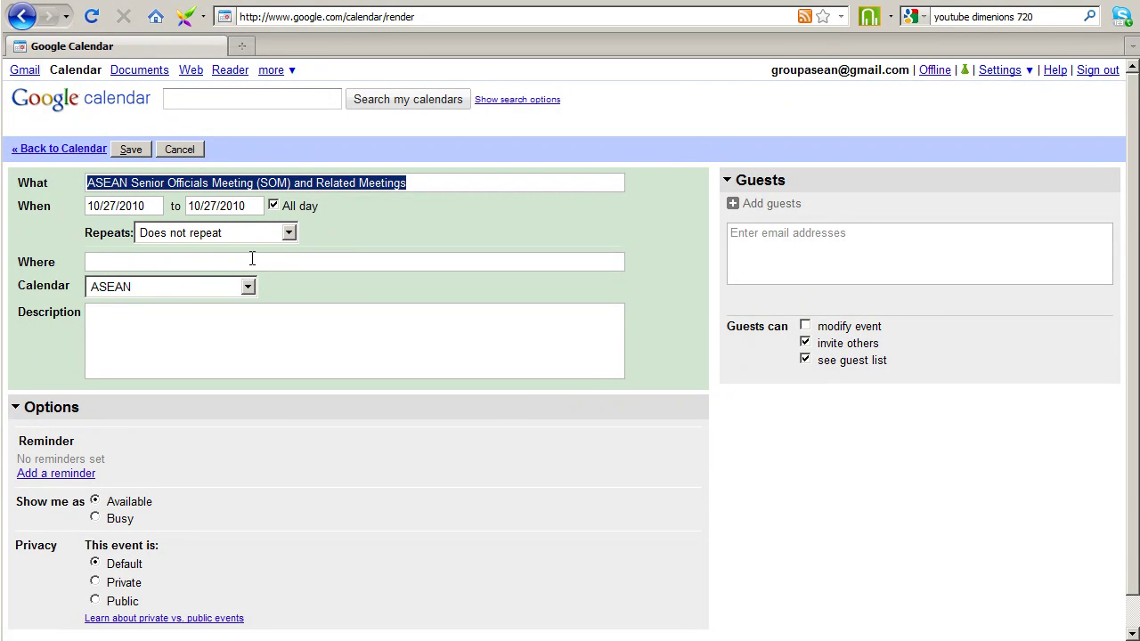
click(249, 205)
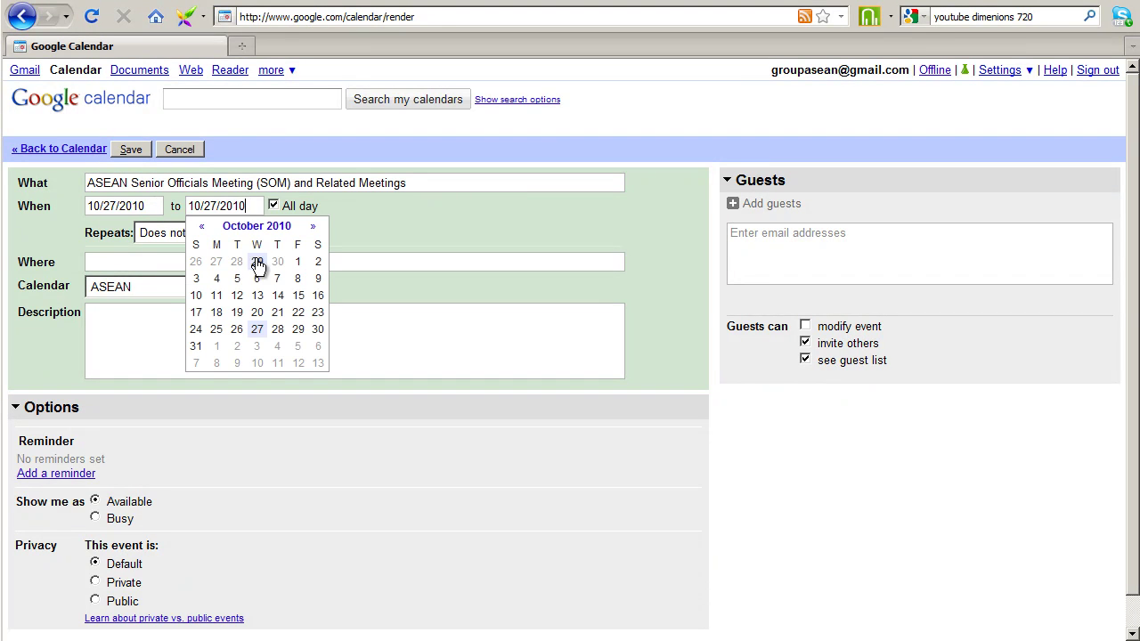
click(277, 329)
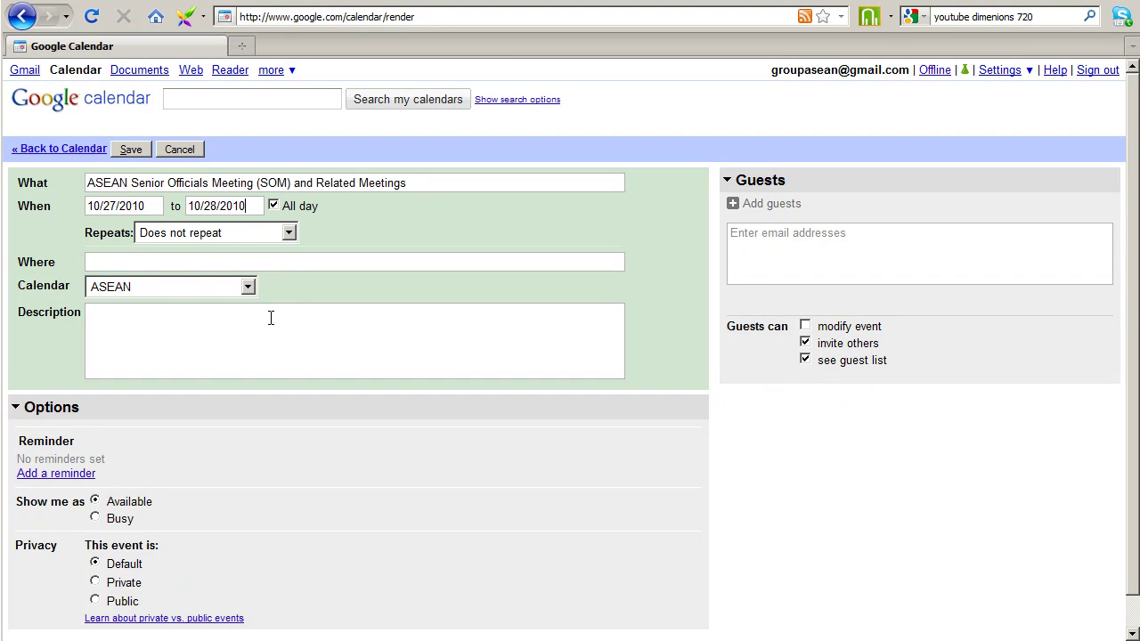
click(235, 263)
text(Hanoi)
click(216, 313)
click(130, 149)
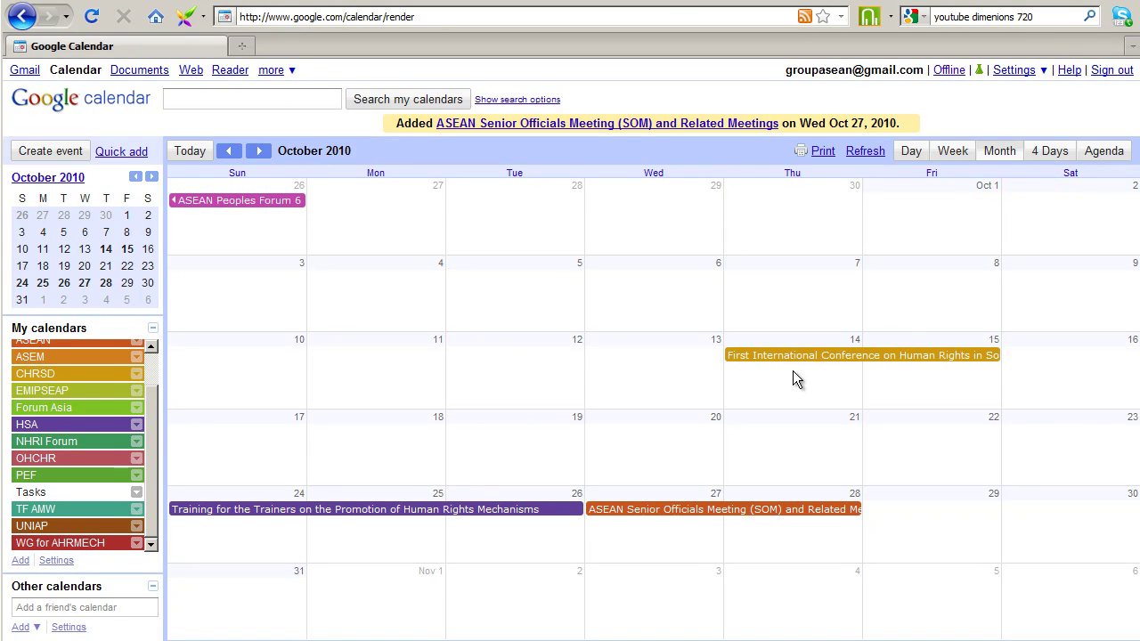
Start an October 29 event titled "7th Meeting of ASEAN Coordinating Council (ACC)" in the ASEAN calendar.
click(905, 532)
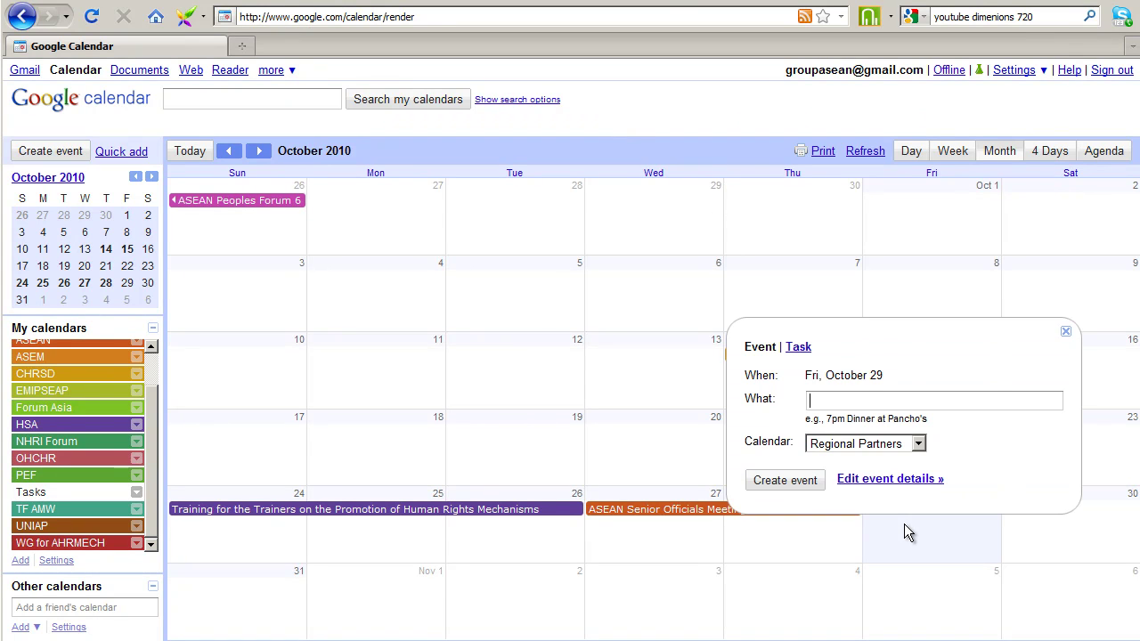
right_click(873, 401)
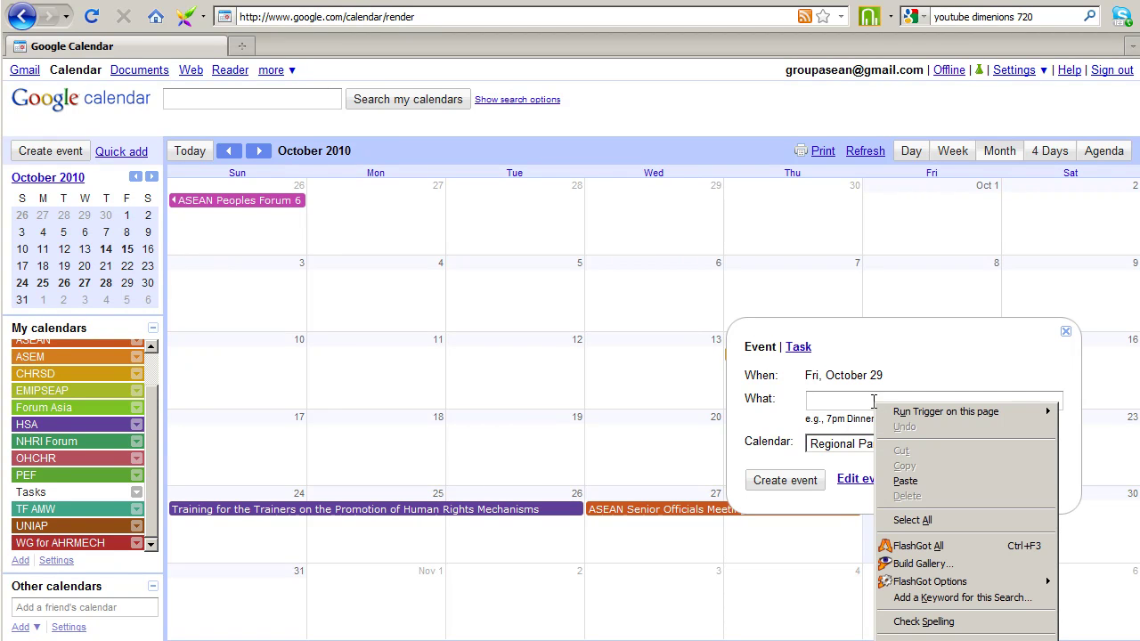
click(904, 481)
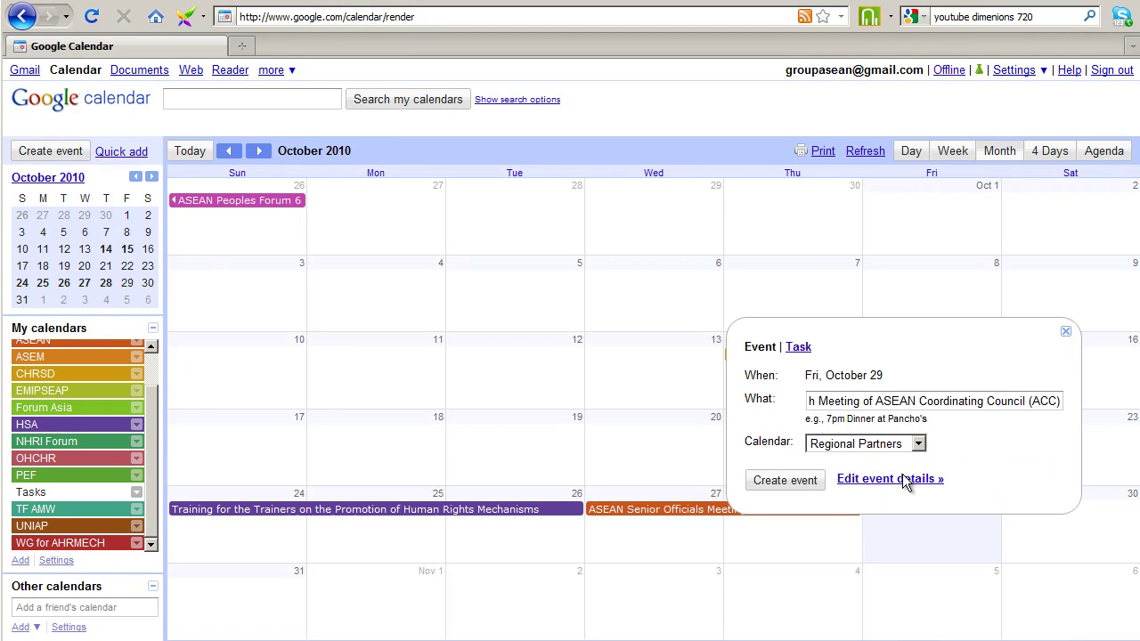
key(Home)
click(917, 444)
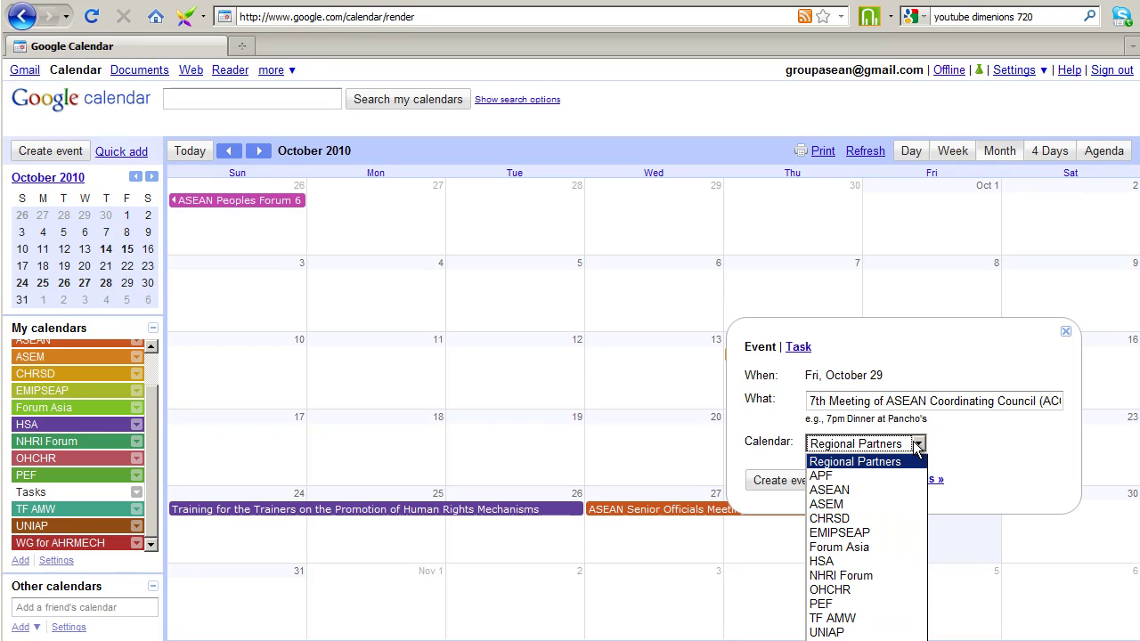
click(892, 489)
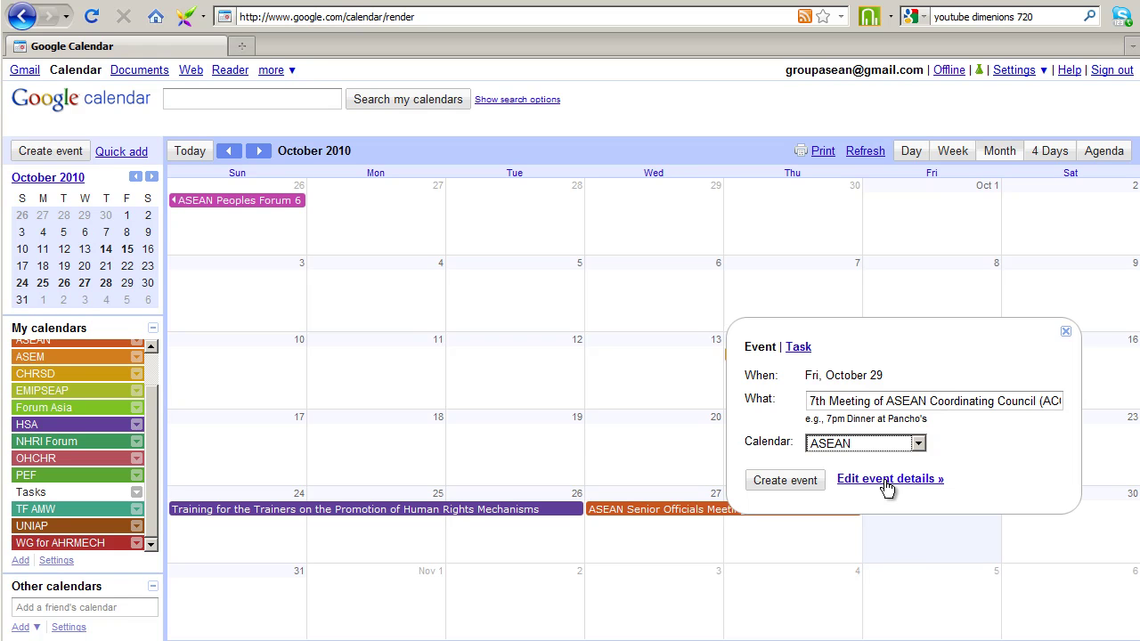
Set the Coordinating Council meeting's location to Hanoi in its event details and save it.
click(886, 481)
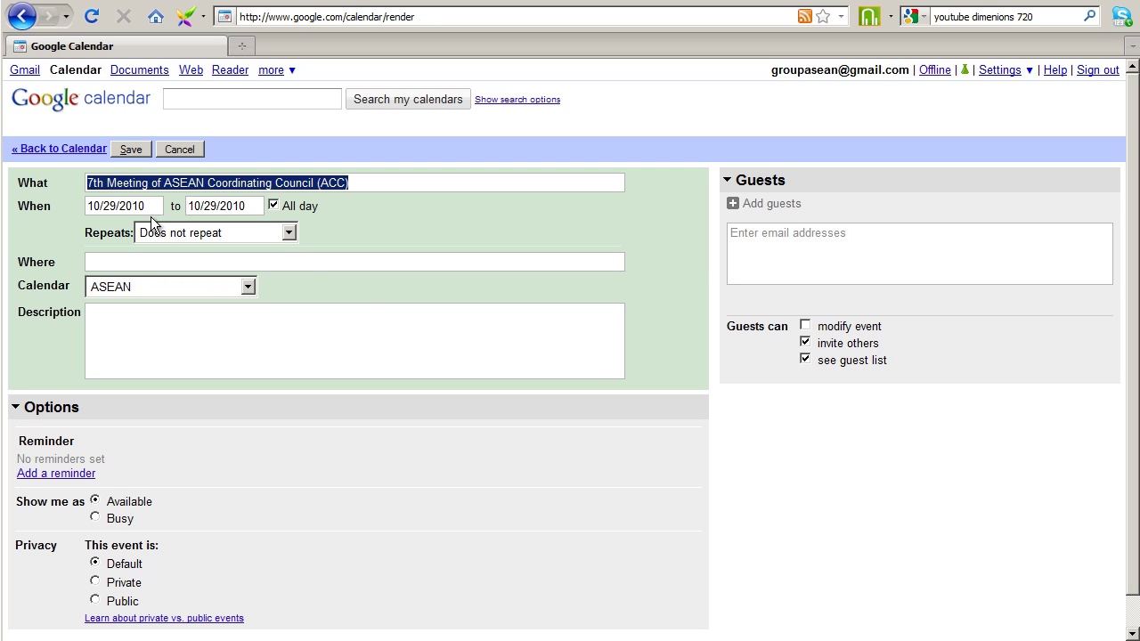
click(198, 262)
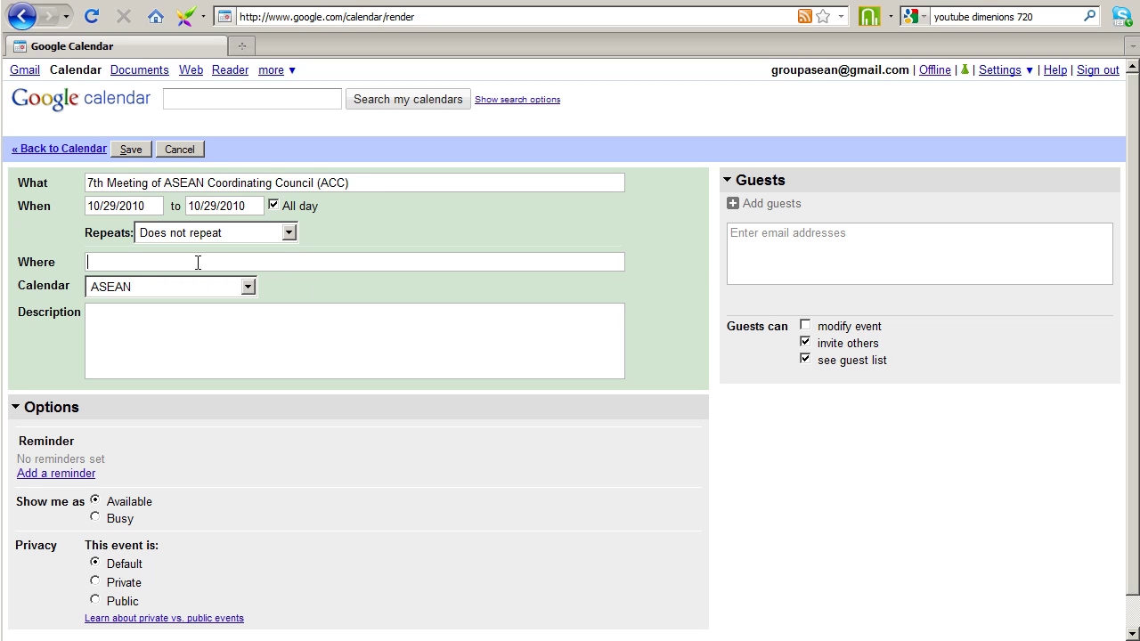
text(Ho)
key(BackSpace)
text(anoi)
click(131, 149)
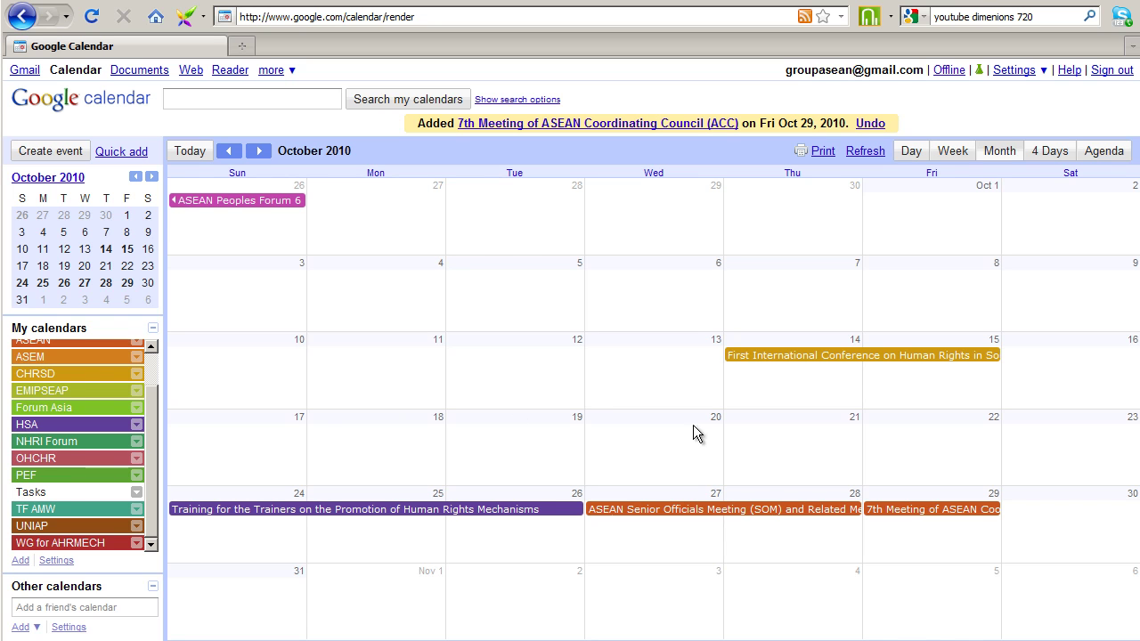
Start another October 29 event titled "17th ASEAN Summit and Related Summits" in the ASEAN calendar.
click(929, 540)
right_click(887, 415)
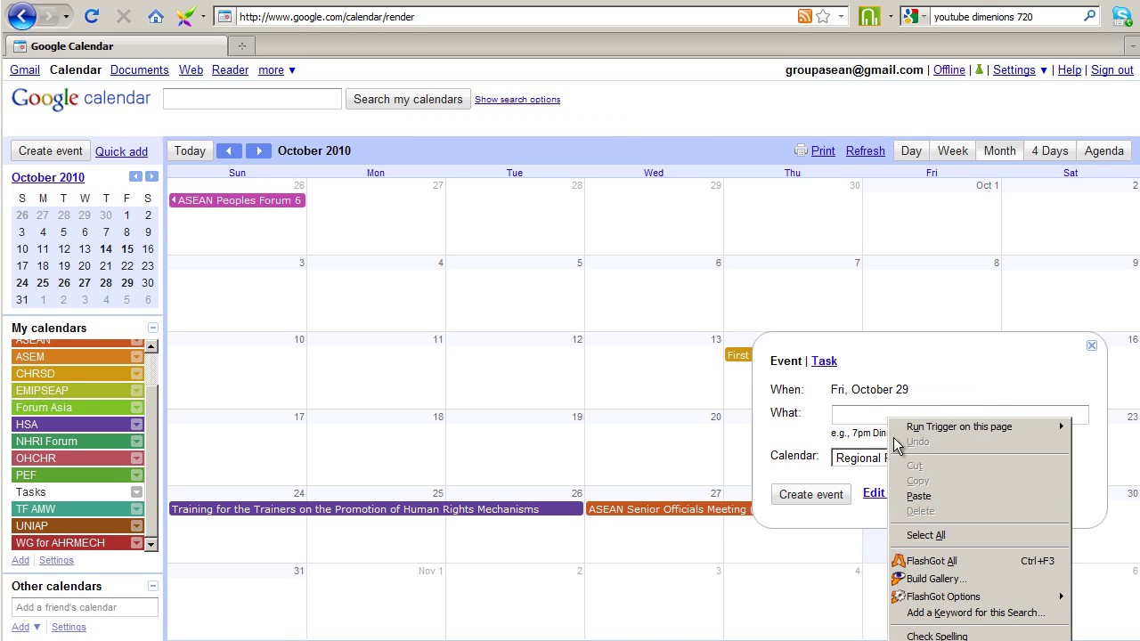
click(911, 494)
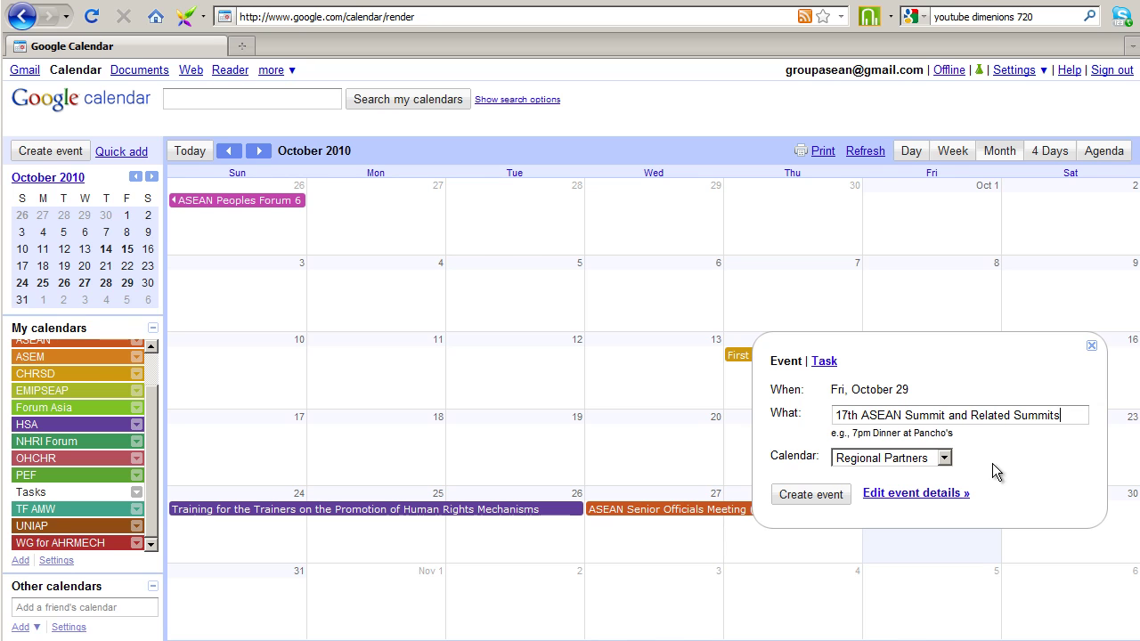
click(944, 458)
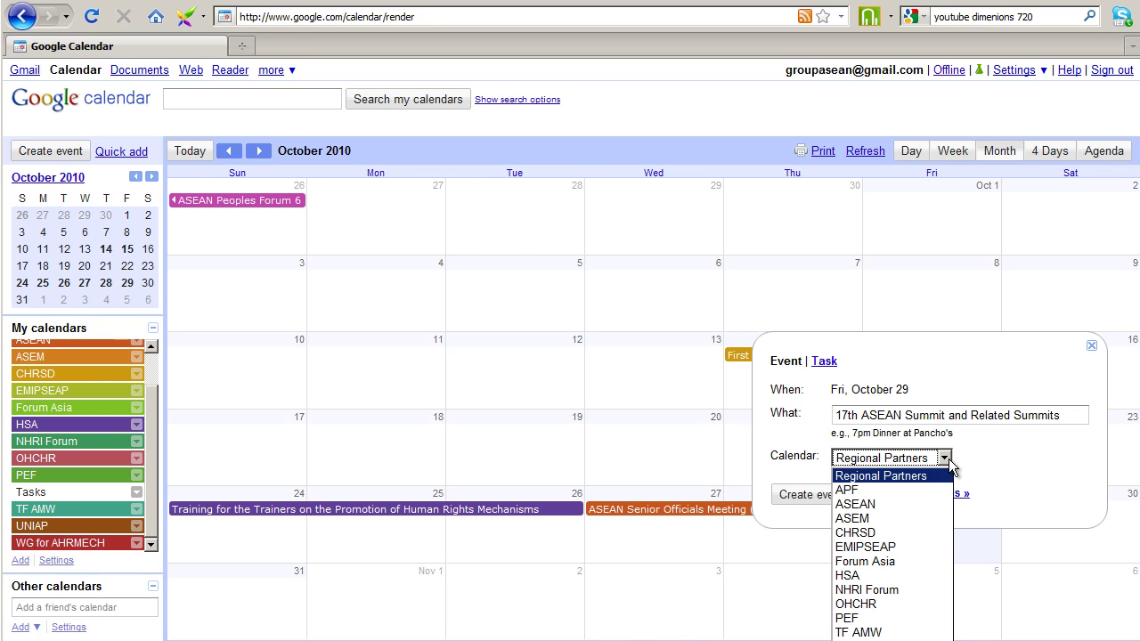
click(911, 503)
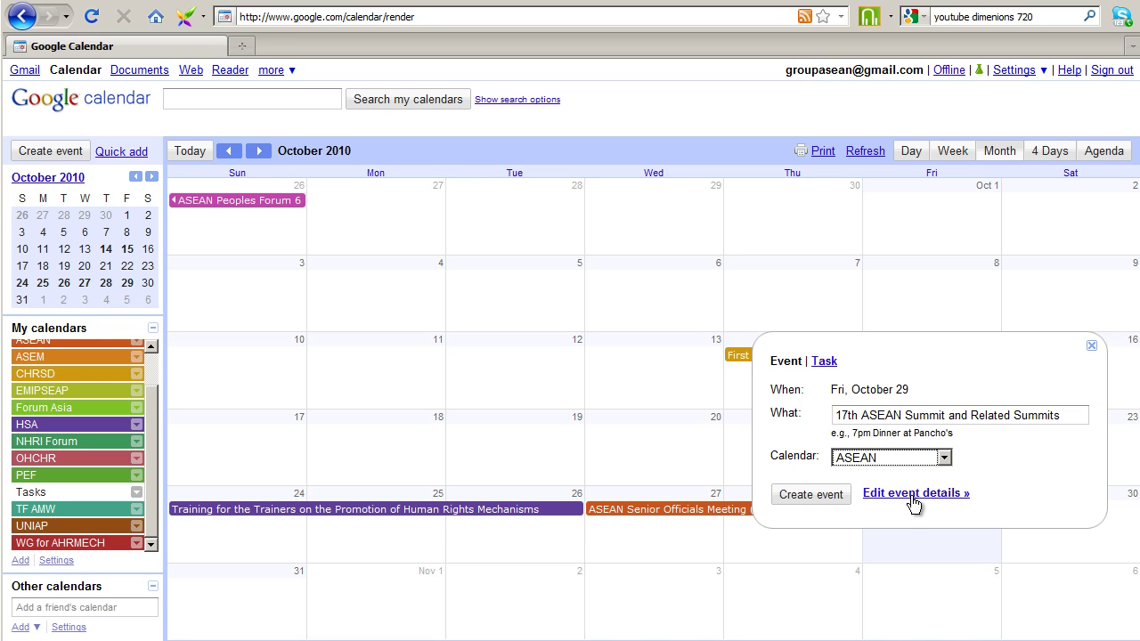
In the event's details, set the end date to 10/31/2010 and the location to Hanoi, and save the summit event.
click(911, 495)
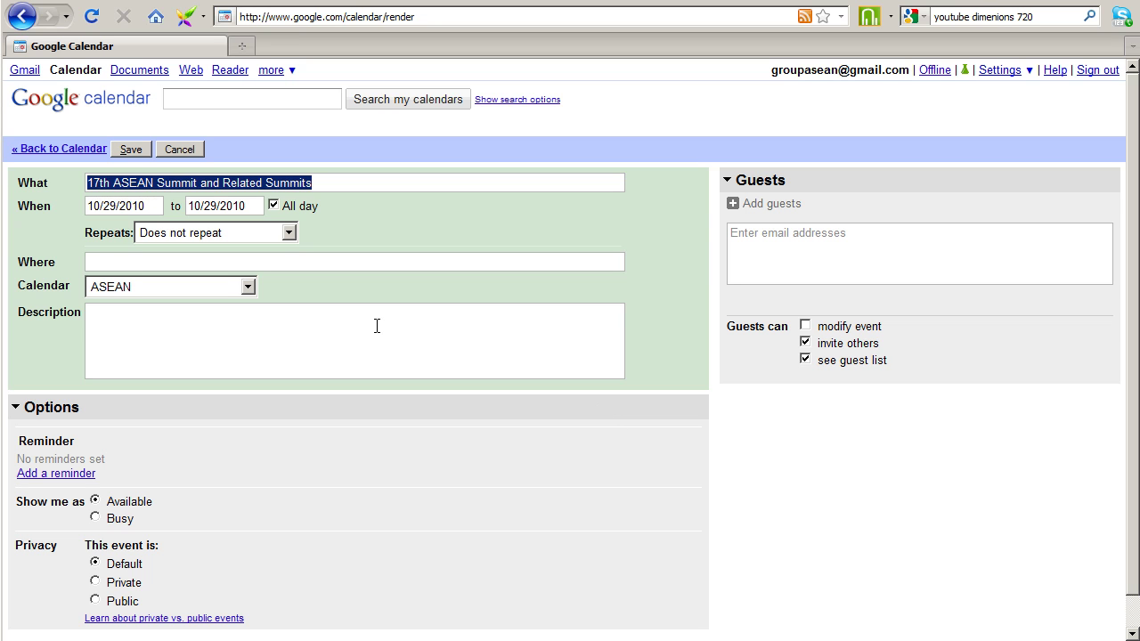
click(247, 207)
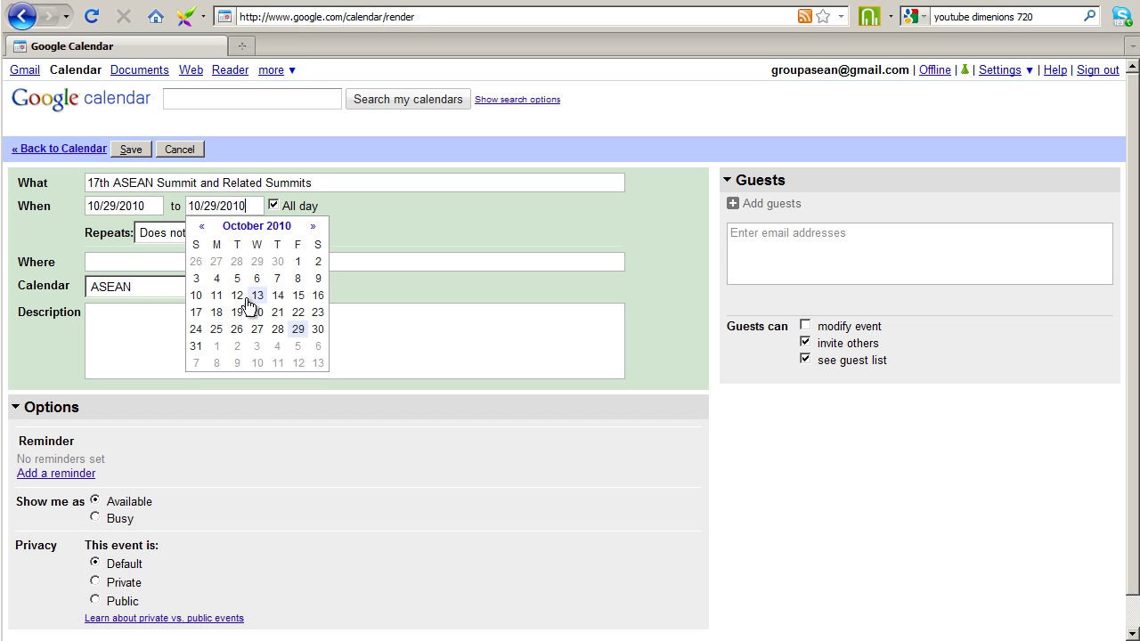
click(196, 345)
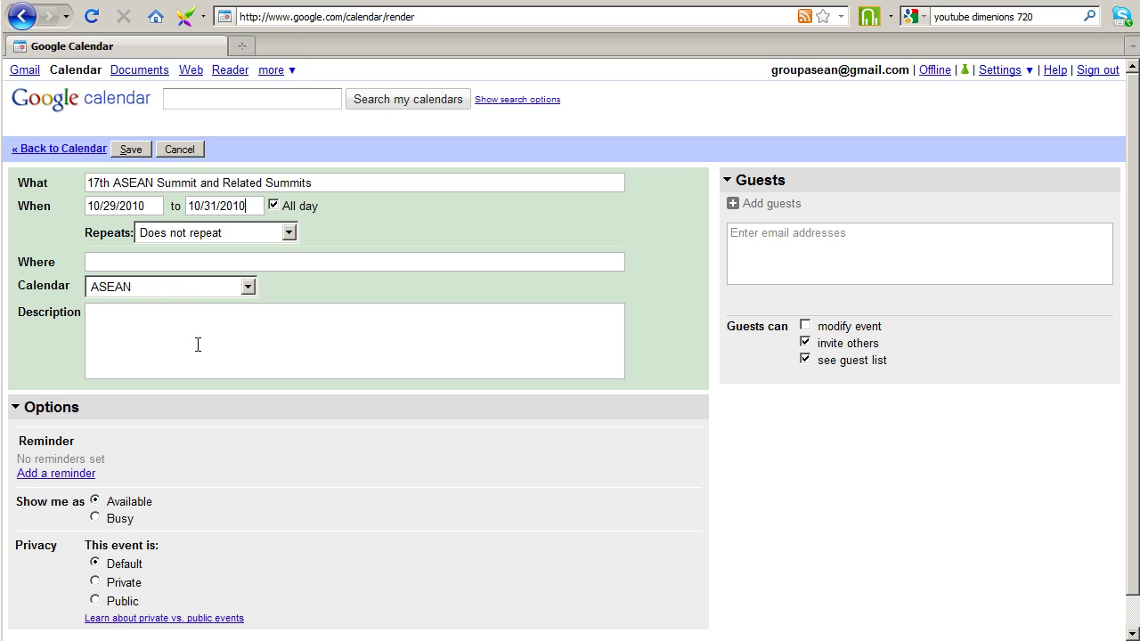
click(195, 262)
text(Hanoi)
click(131, 150)
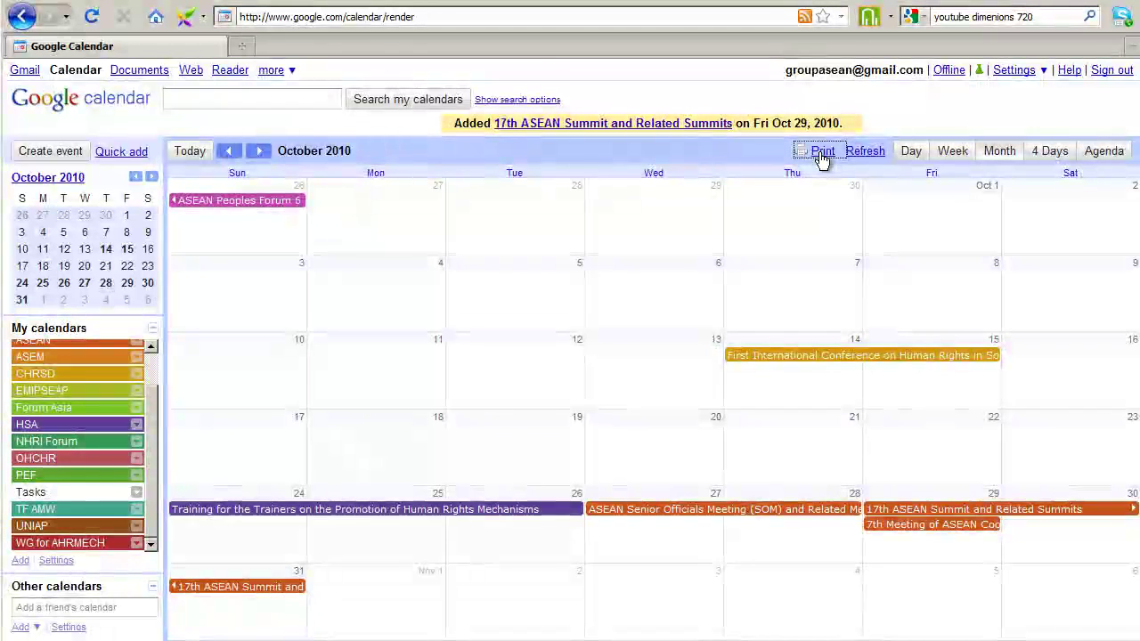
Examine the print preview of the October 2010 month view and its print and save options, and close it without printing.
click(821, 153)
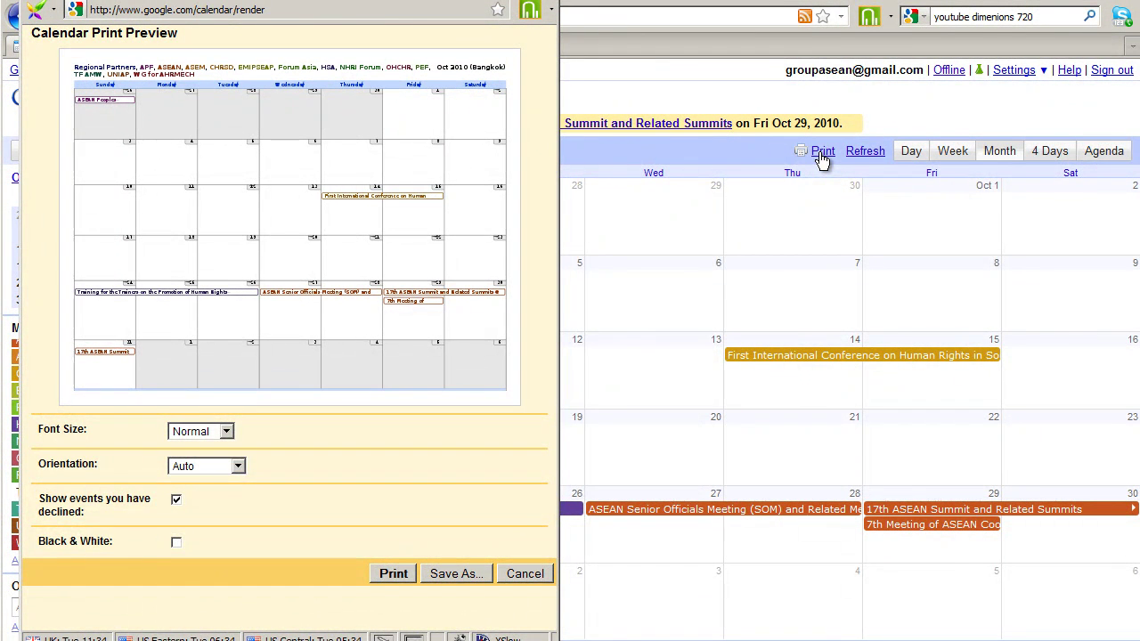
drag(356, 2, 670, 2)
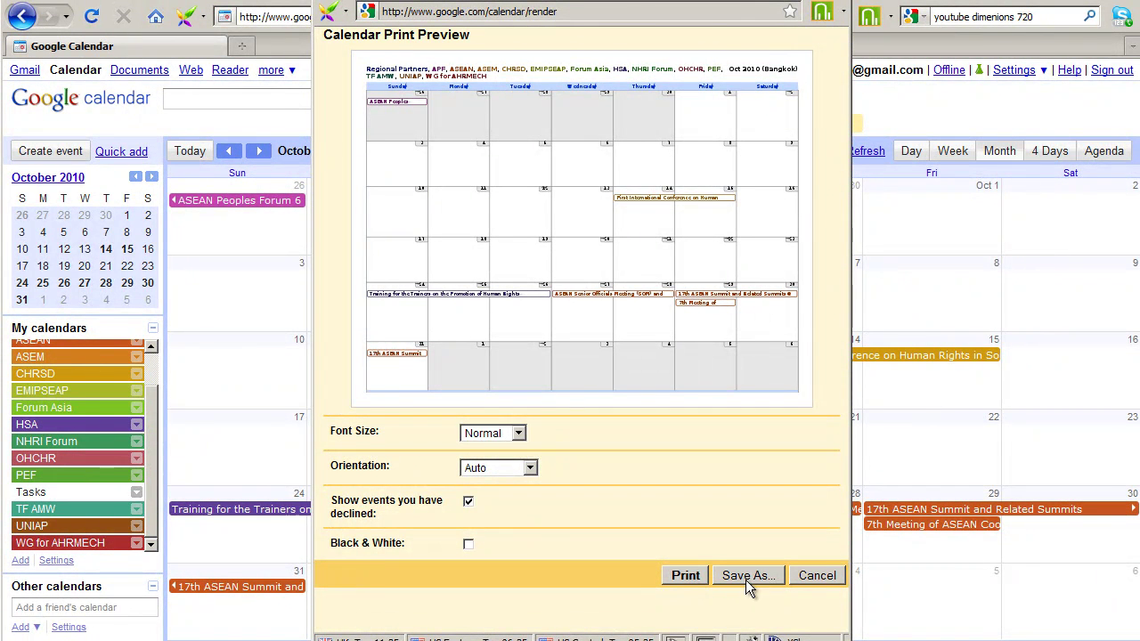
click(809, 577)
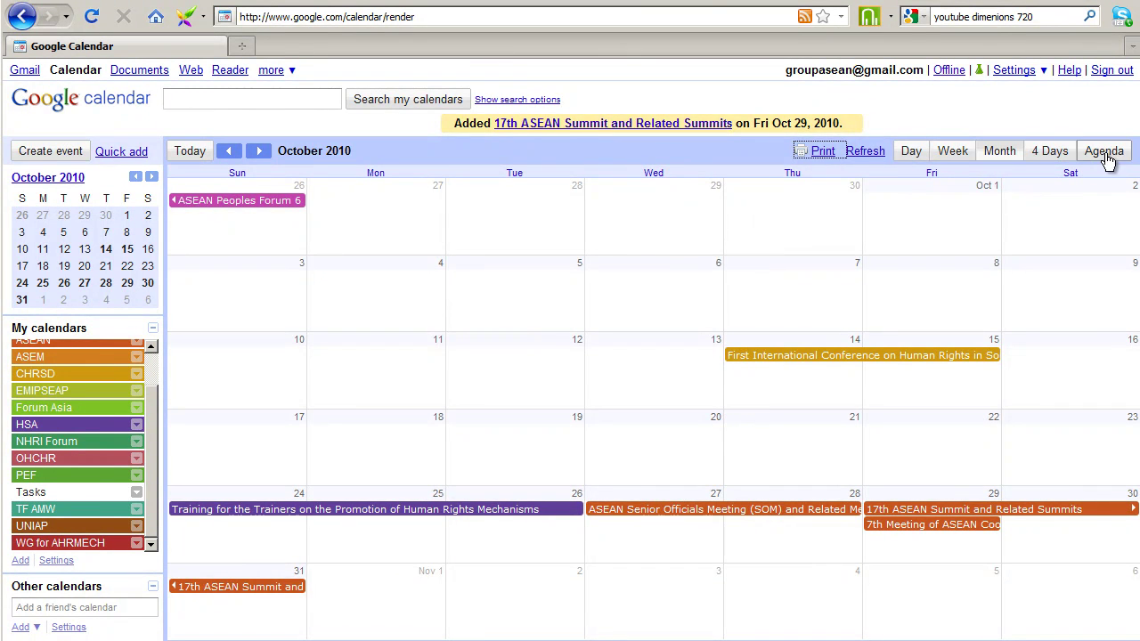
Switch the calendar to the day view and browse forward to Friday, October 29, 2010.
click(912, 151)
click(256, 152)
click(257, 151)
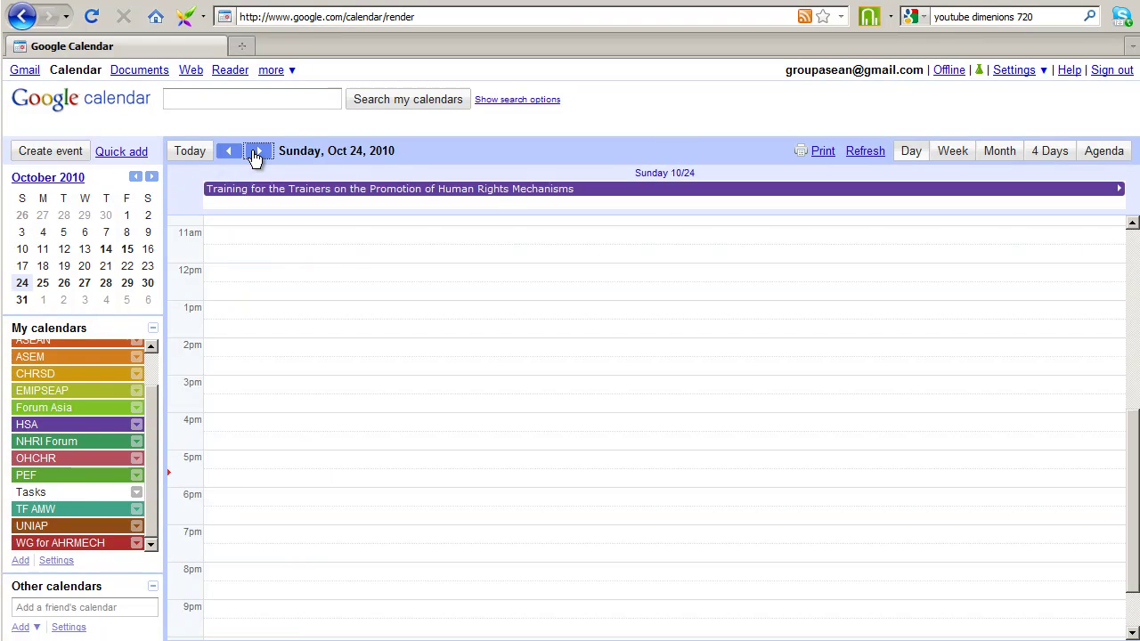
click(256, 151)
click(256, 151)
click(257, 152)
click(256, 152)
click(257, 151)
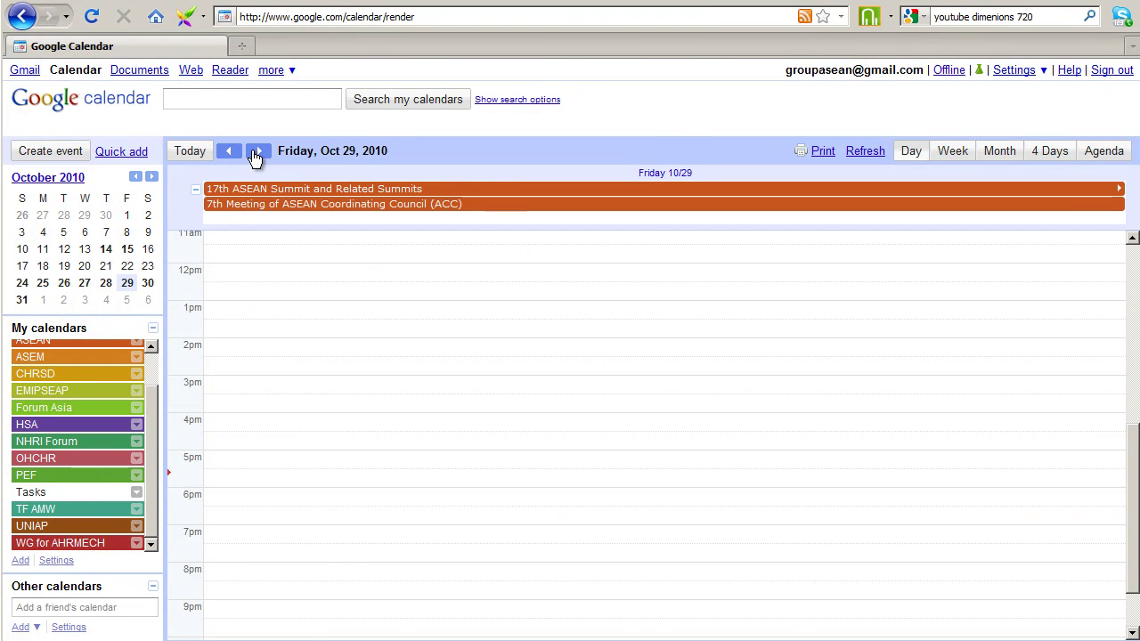
Examine the print preview of the October 29 day view, close it without printing, and return to the month view.
click(820, 151)
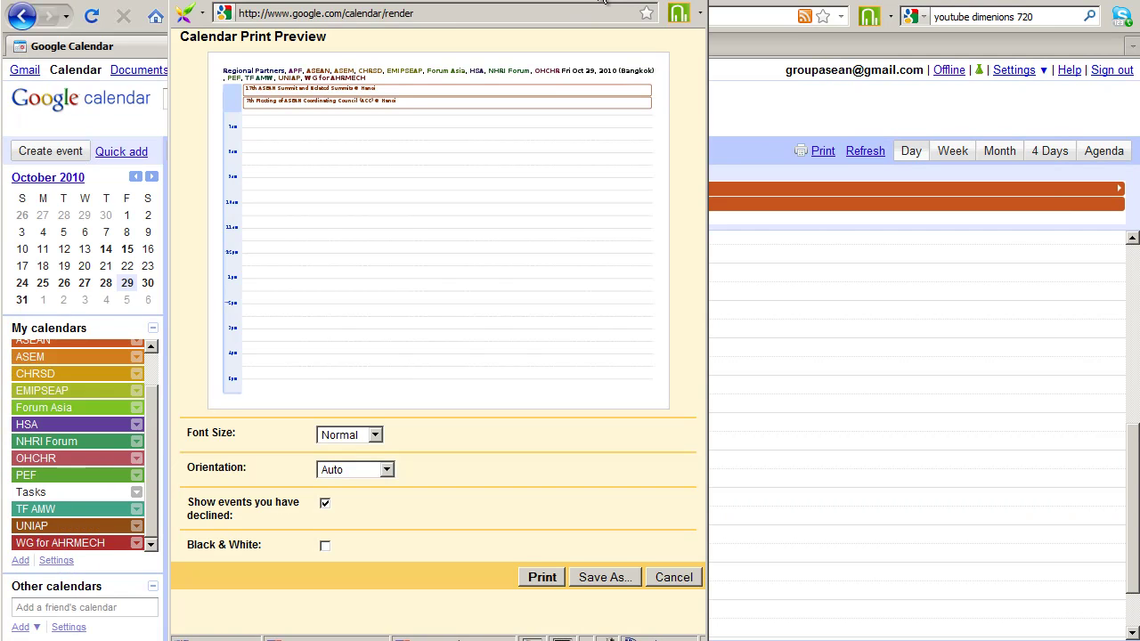
drag(604, 2, 774, 5)
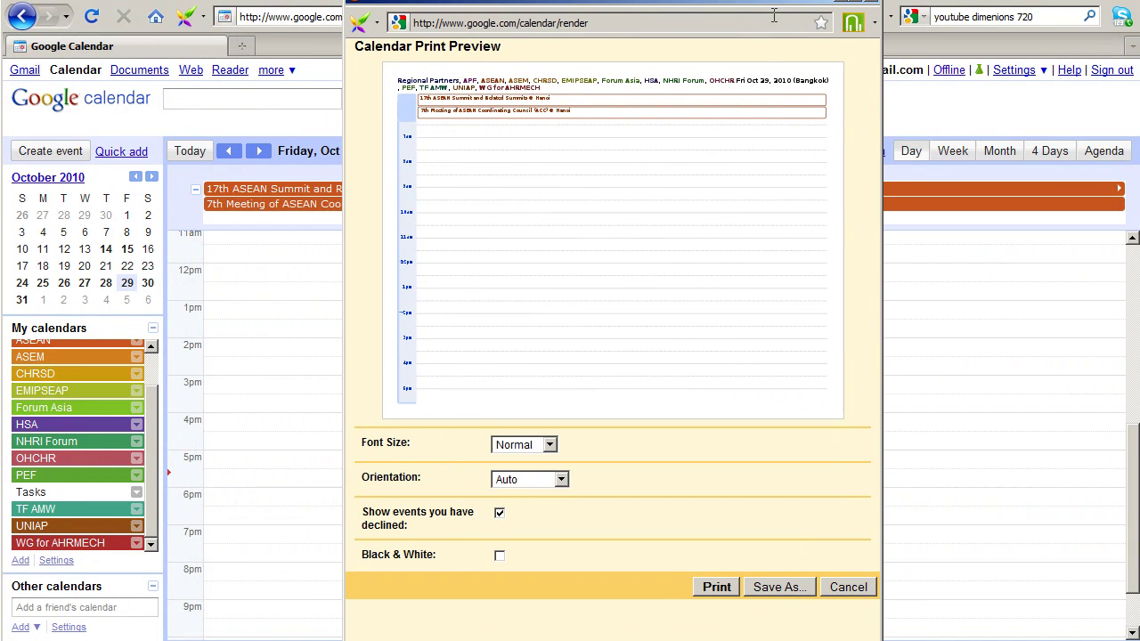
click(848, 584)
click(998, 153)
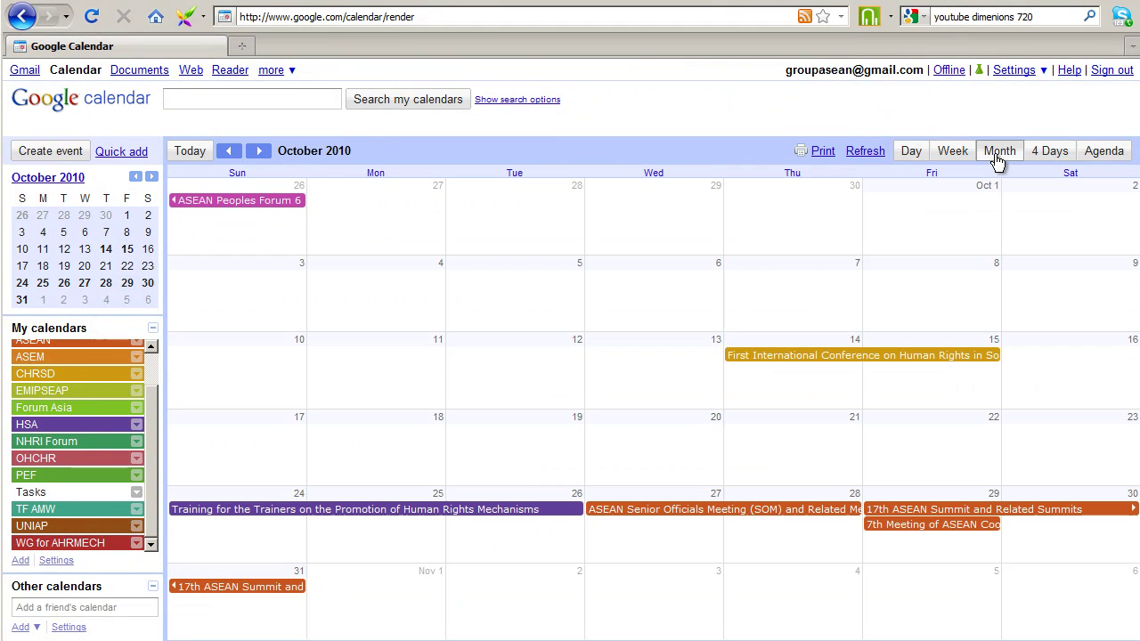